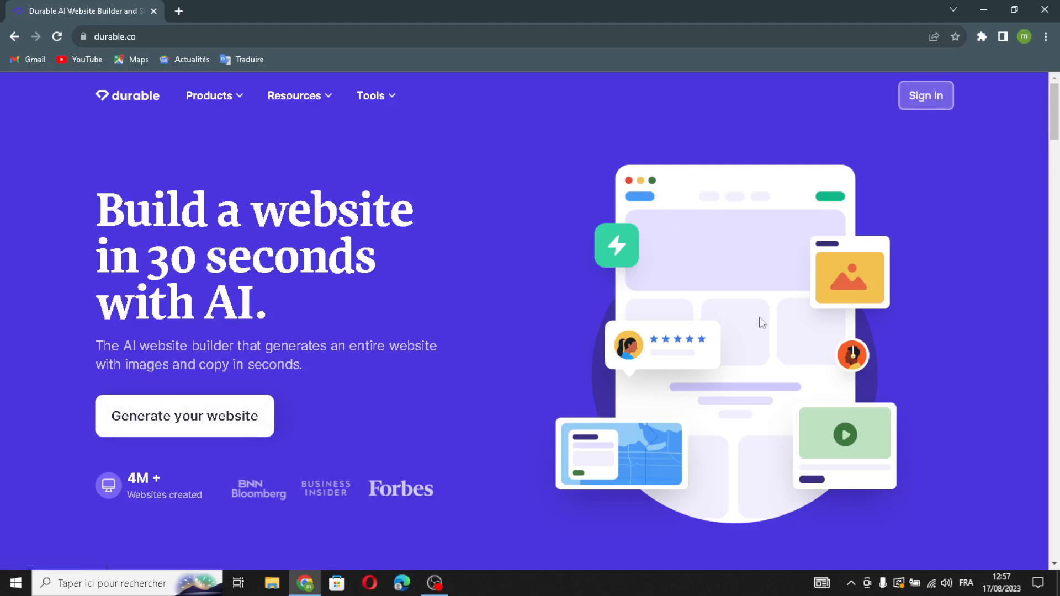
Sign in and start a new business named "VertiGrow: Urban Agri"
click(941, 100)
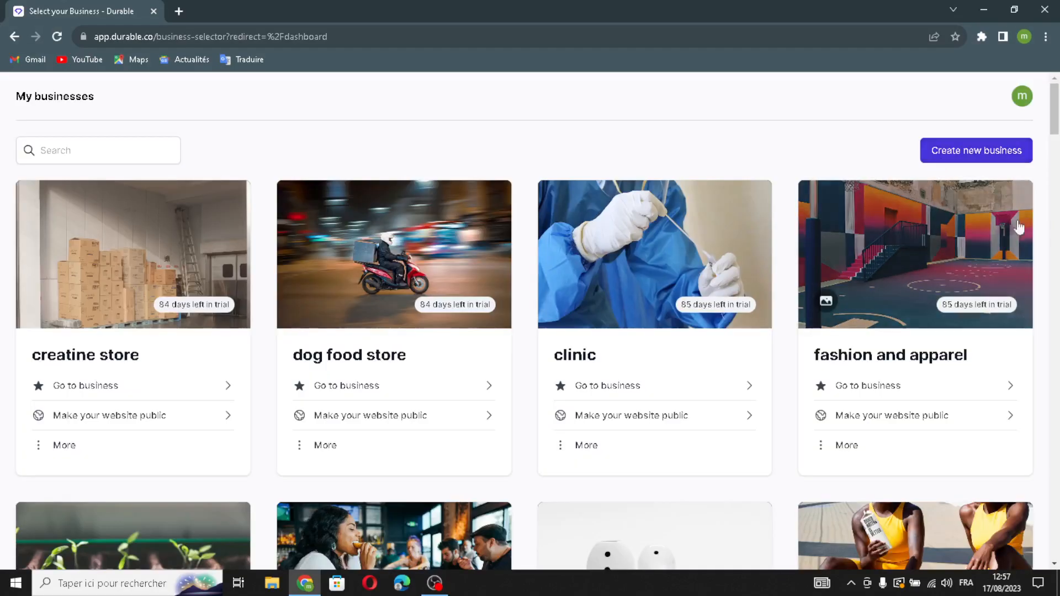
click(1019, 154)
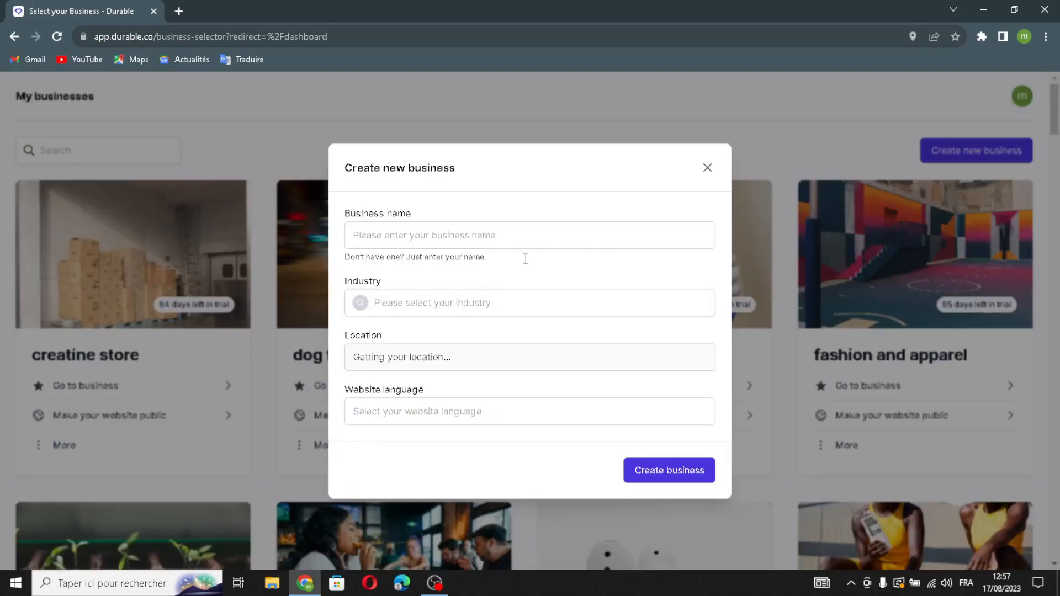
click(460, 245)
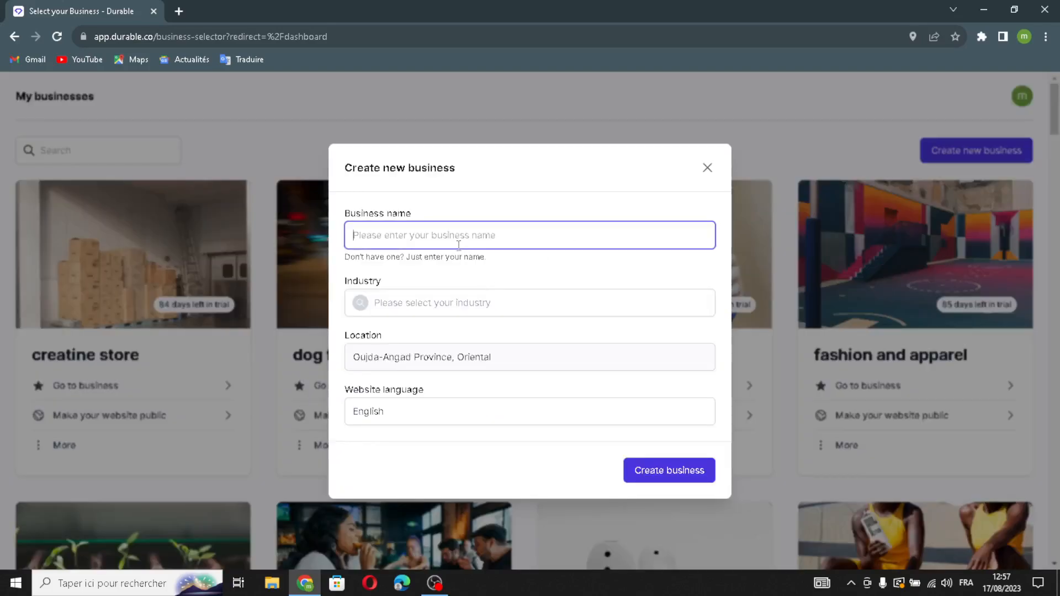
text(VertiGrow: Urban Agri)
Set the industry to "urban farming andvertical gardening" and create the business
click(471, 303)
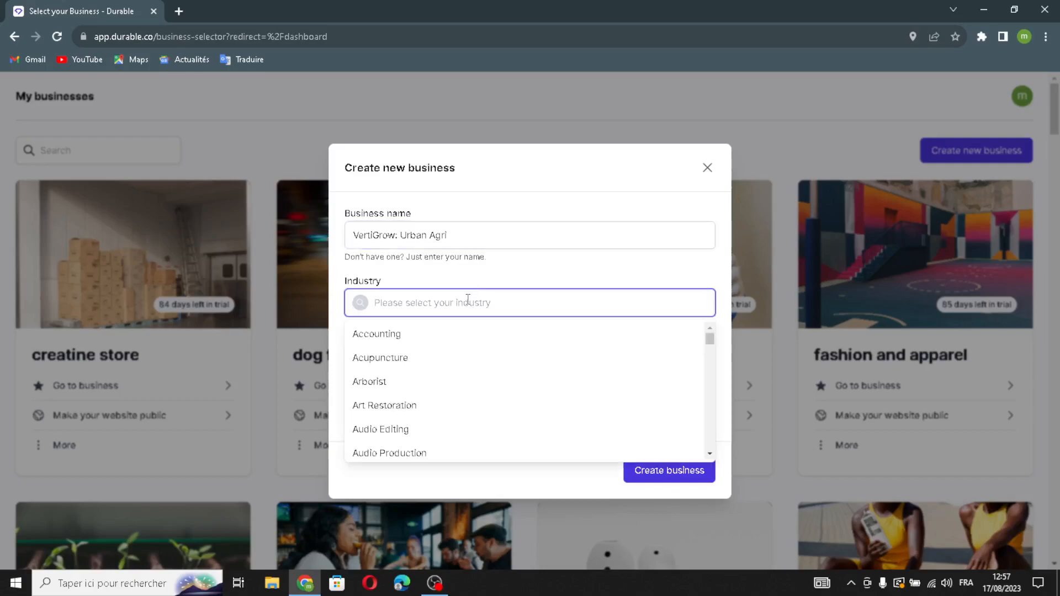
text(urban farming and)
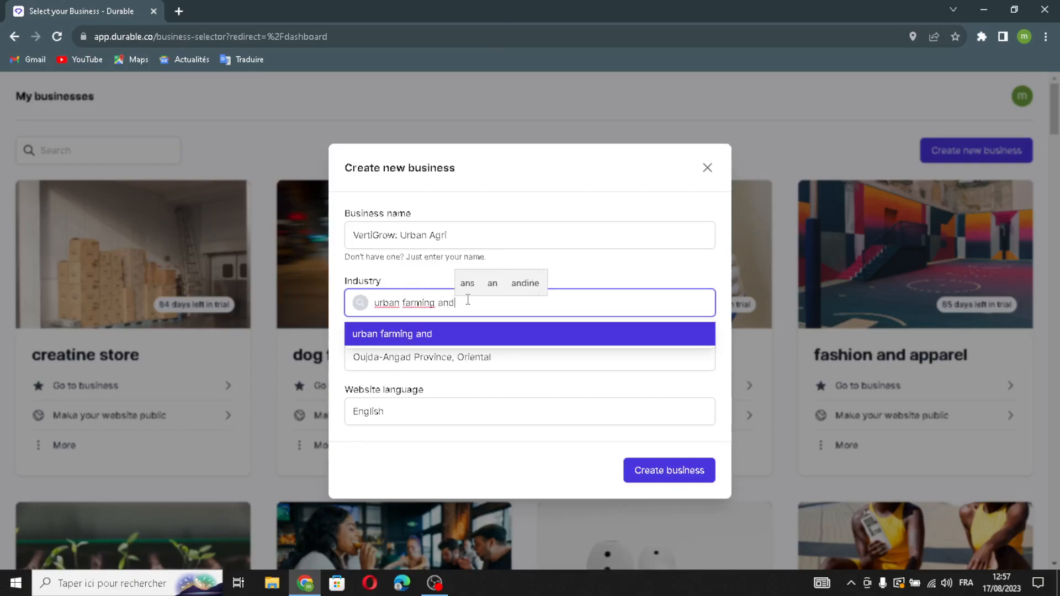
text(ve)
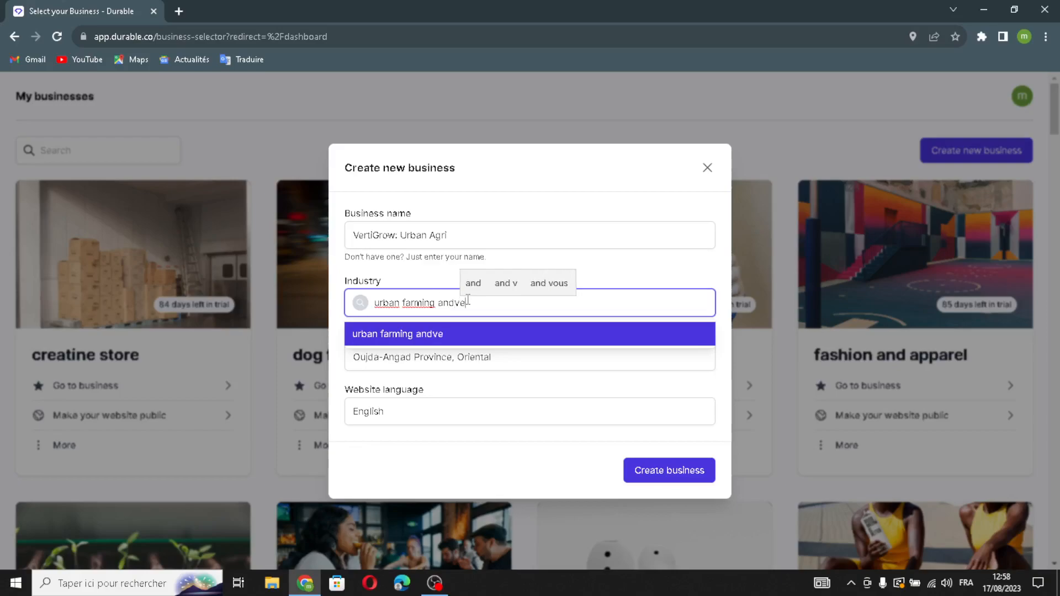
text(rtical )
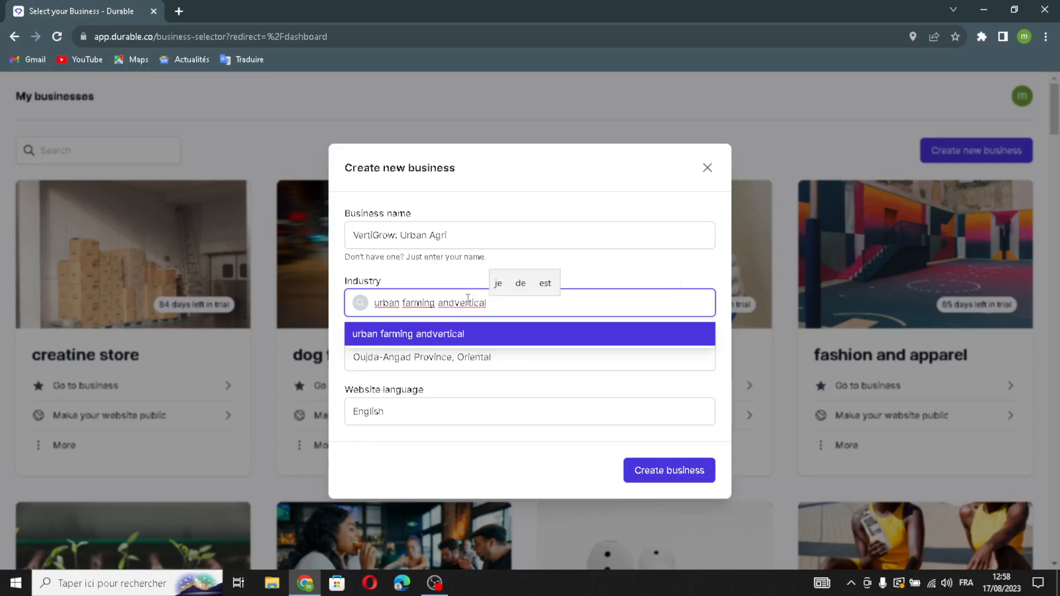
text(garden)
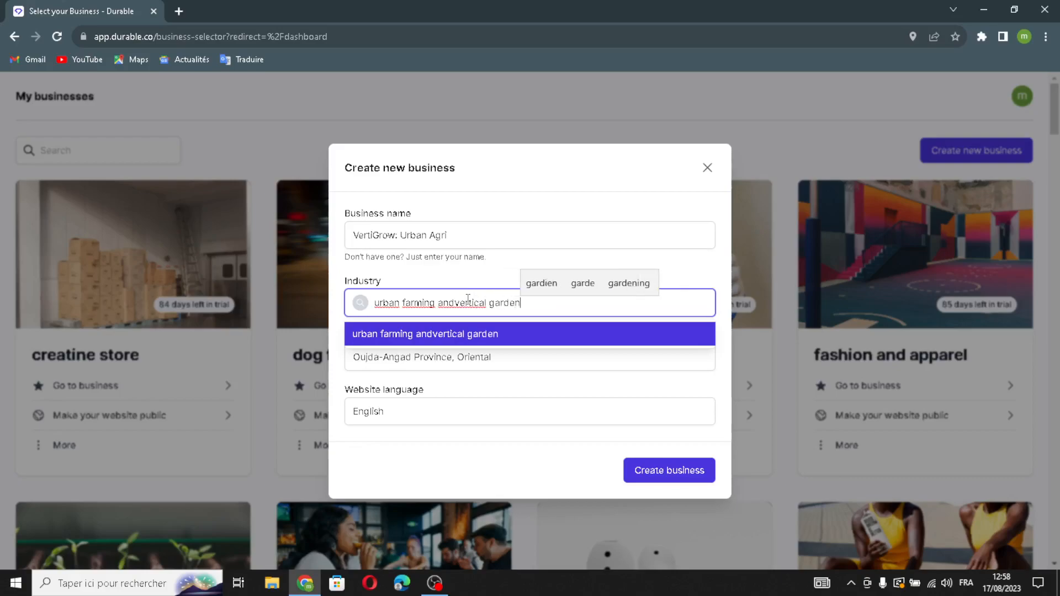
text(ing)
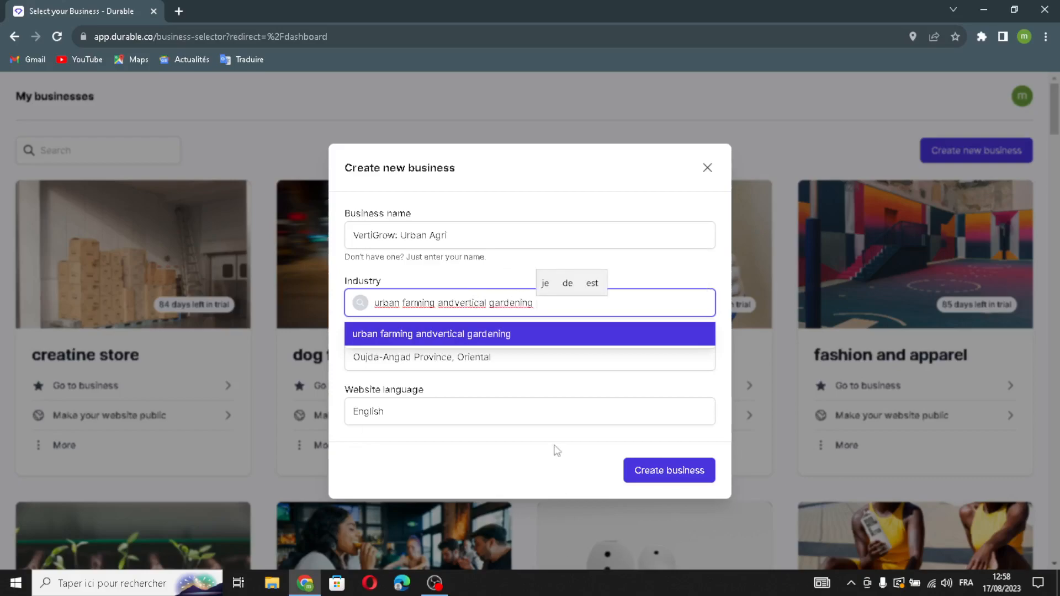
click(562, 390)
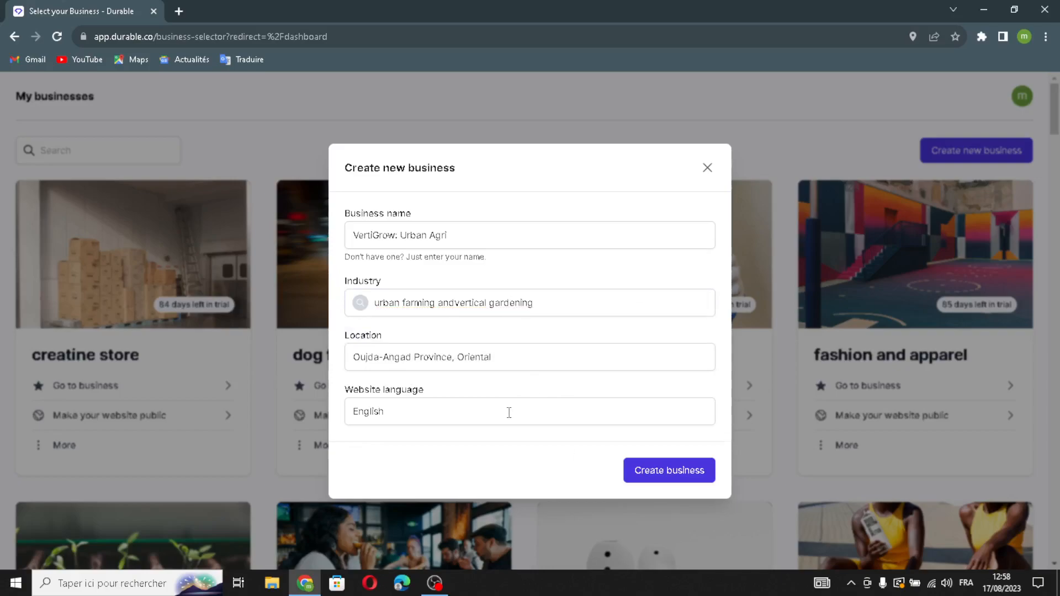
click(668, 475)
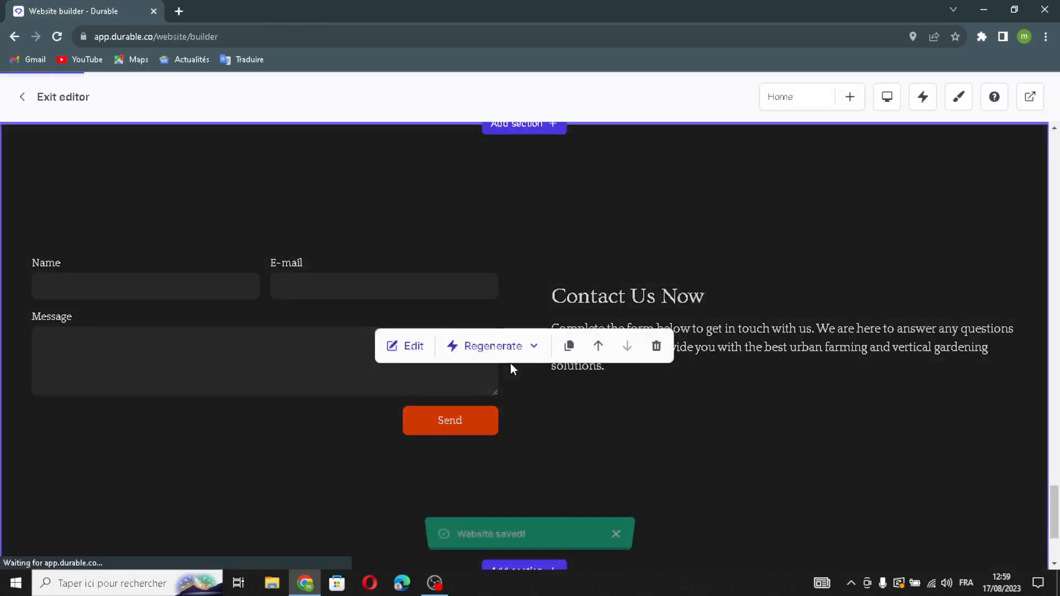
Open the website header for editing and enable replacing the company name with an uploaded logo
scroll(501, 342, up, 20)
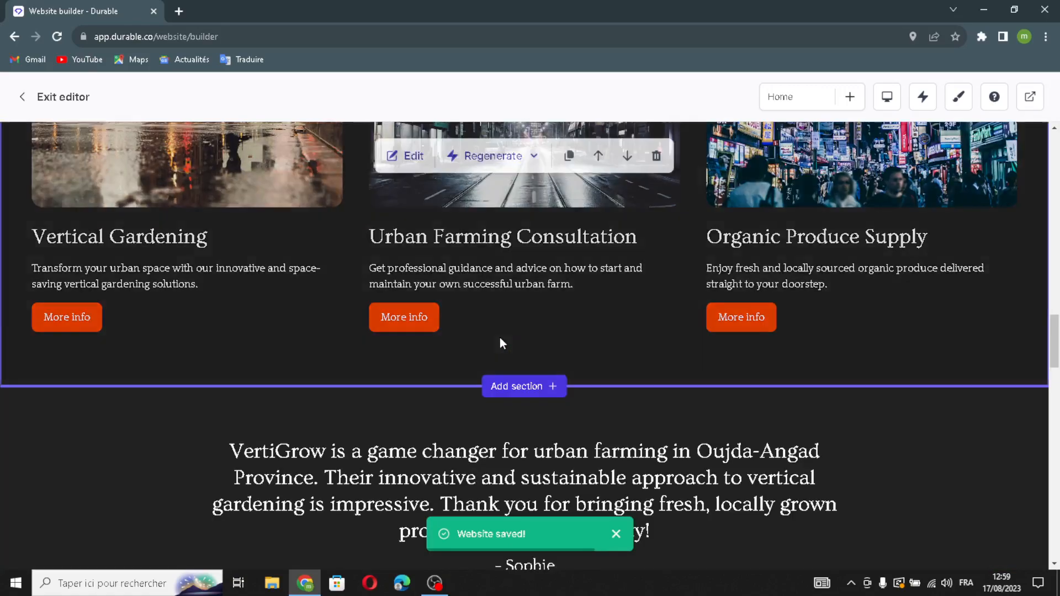
scroll(500, 339, up, 10)
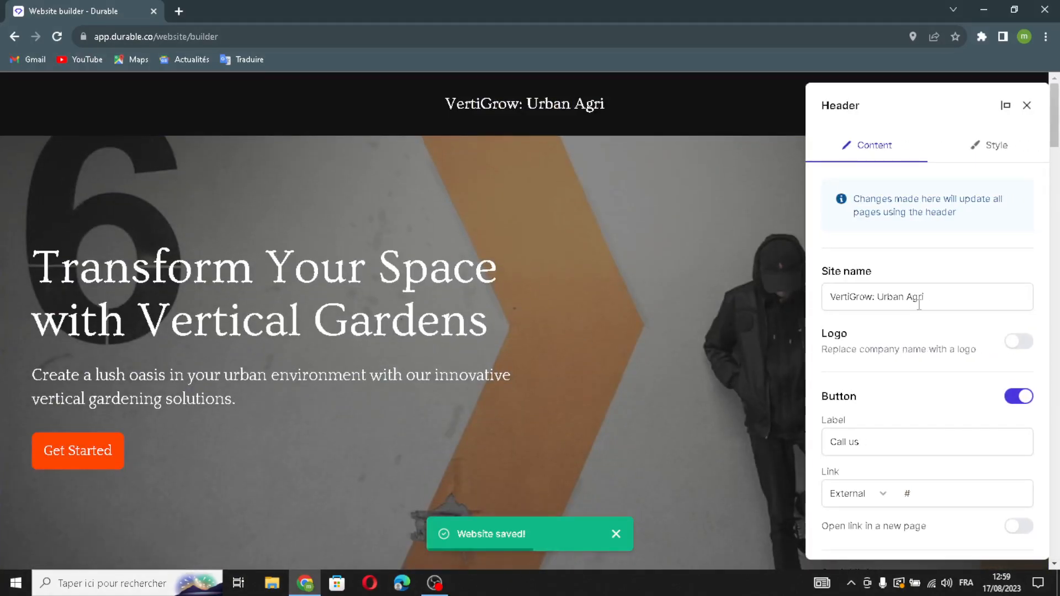
click(951, 299)
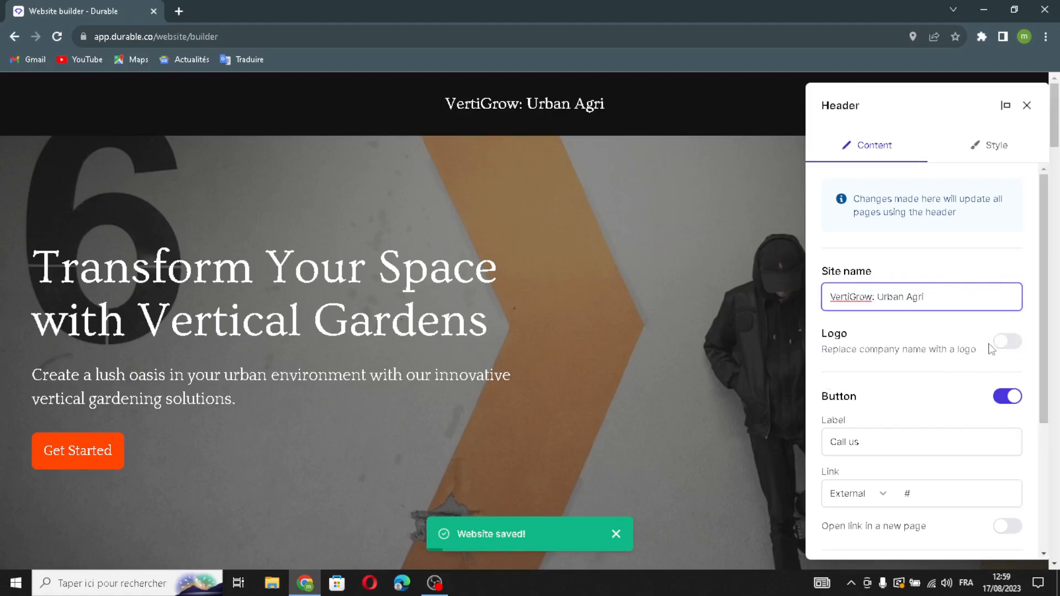
click(1007, 342)
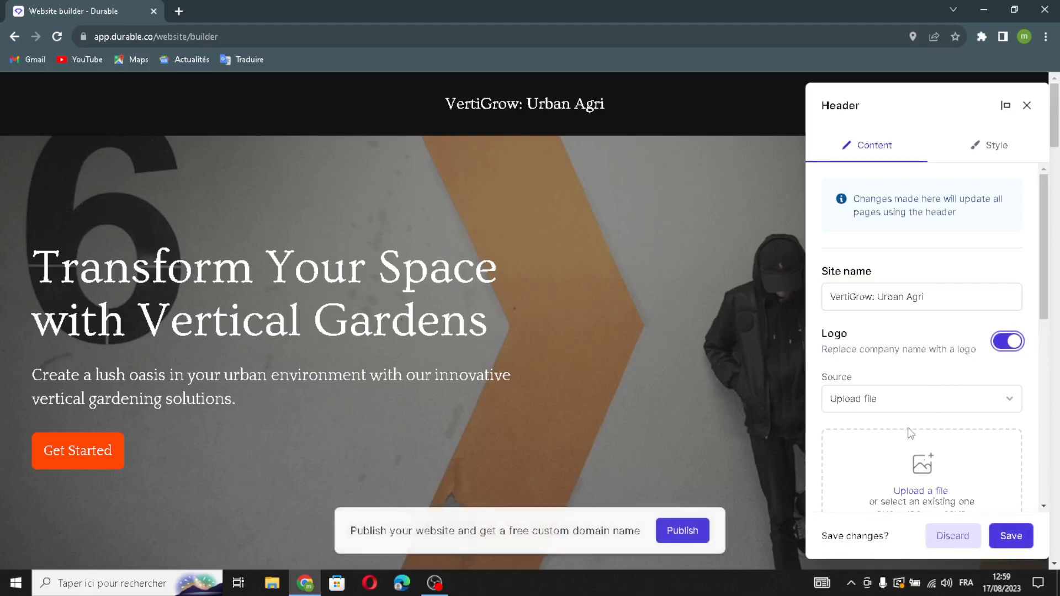
scroll(910, 433, down, 1)
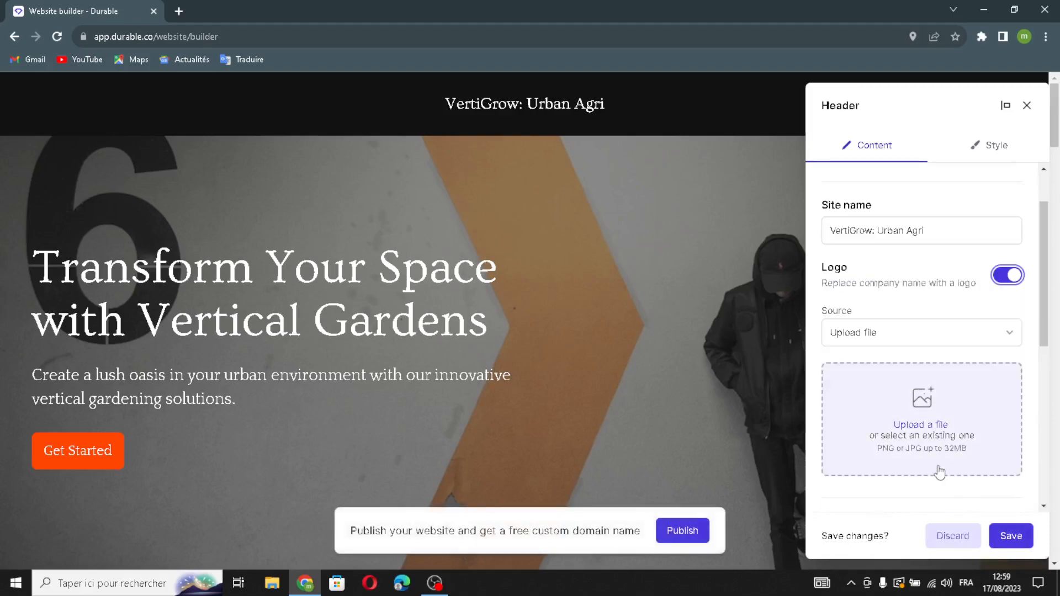
Make the link of the header's "Call us" button open in a new page
scroll(940, 474, down, 2)
click(933, 438)
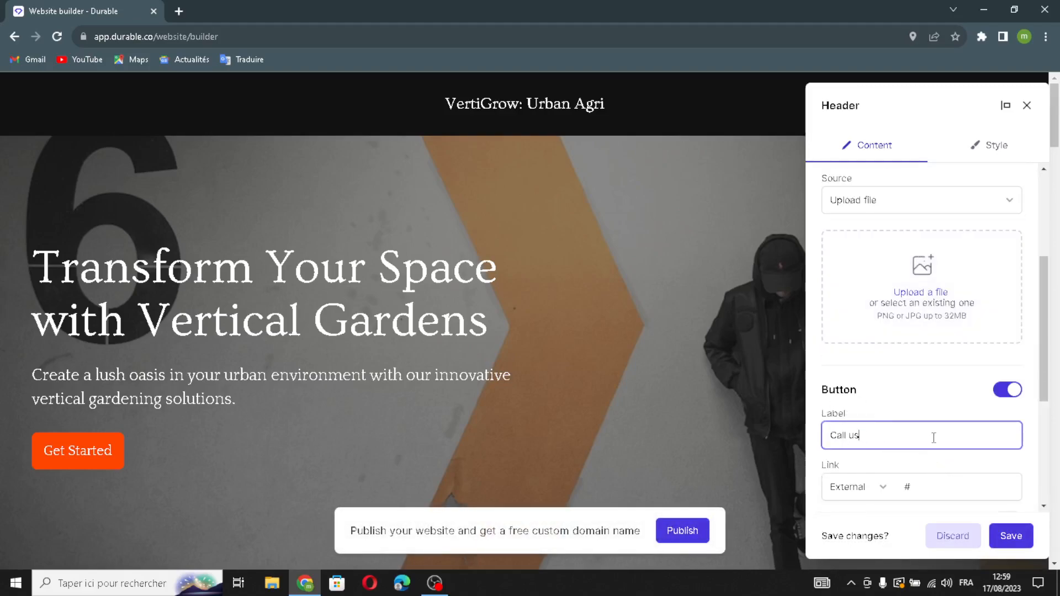
click(950, 499)
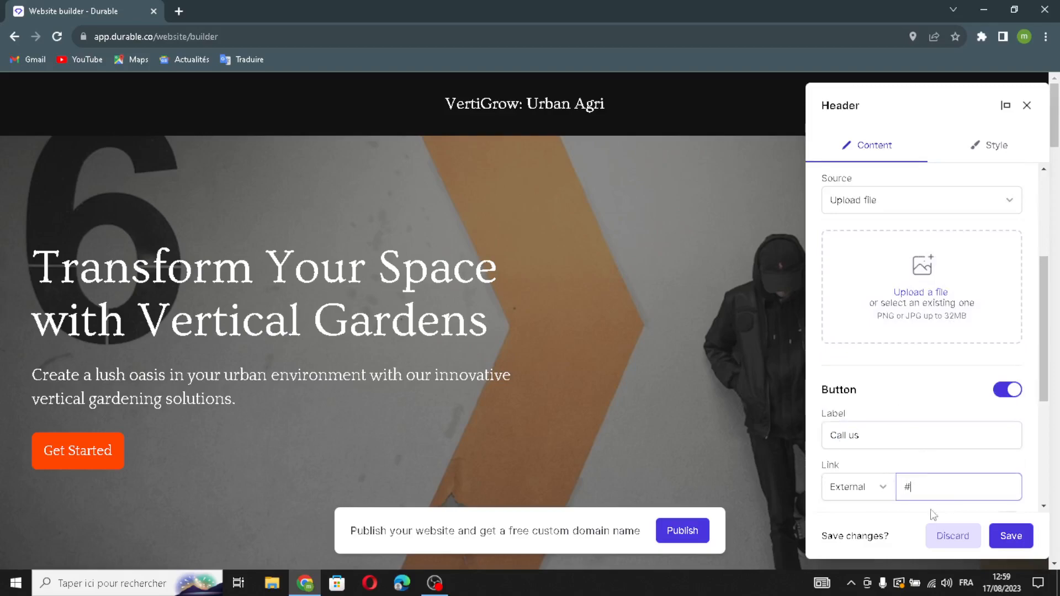
scroll(855, 474, down, 2)
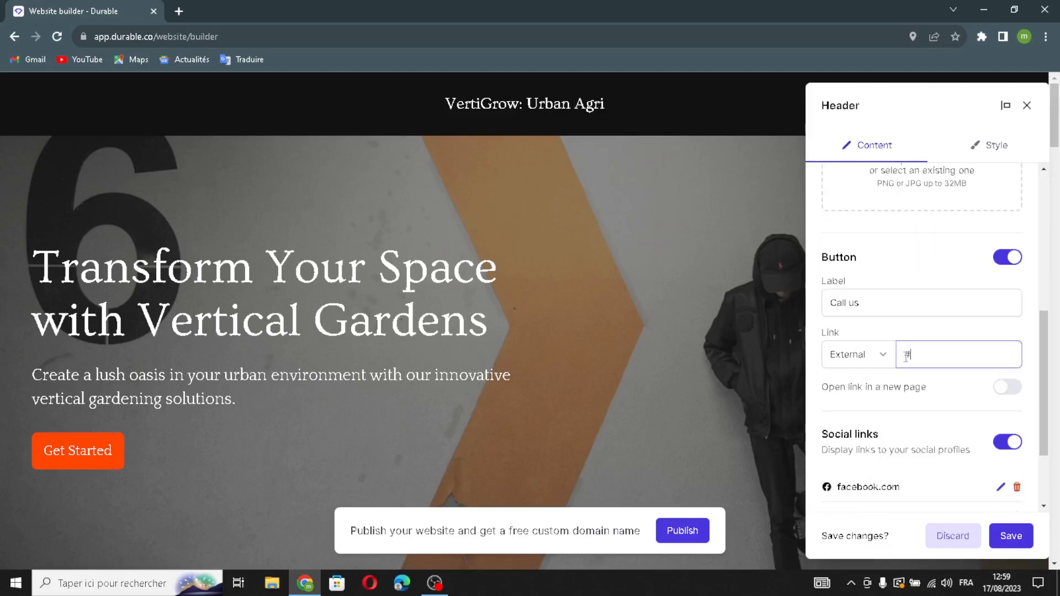
click(1012, 390)
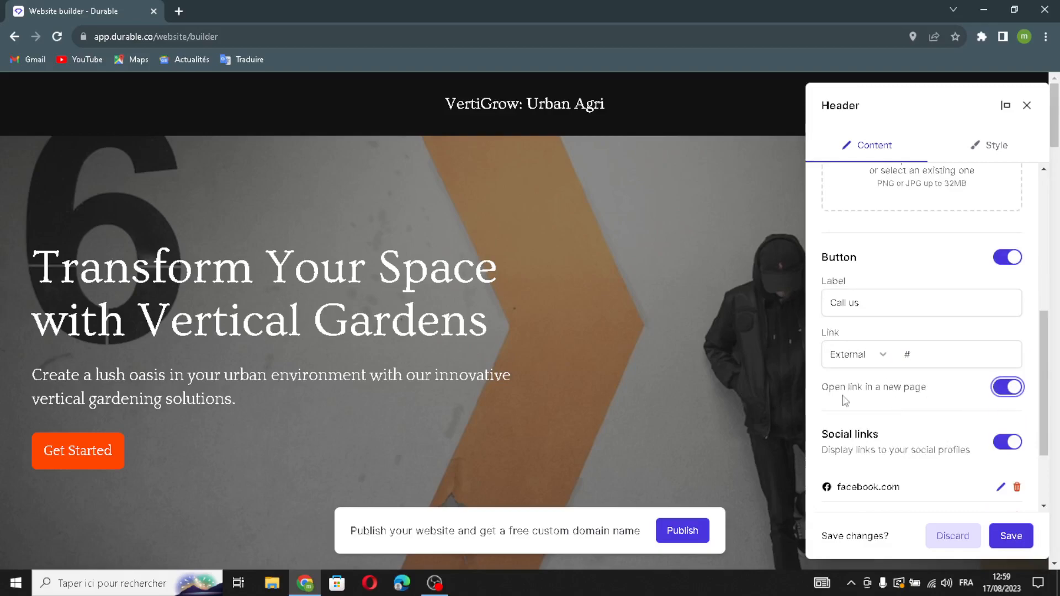
scroll(901, 454, down, 2)
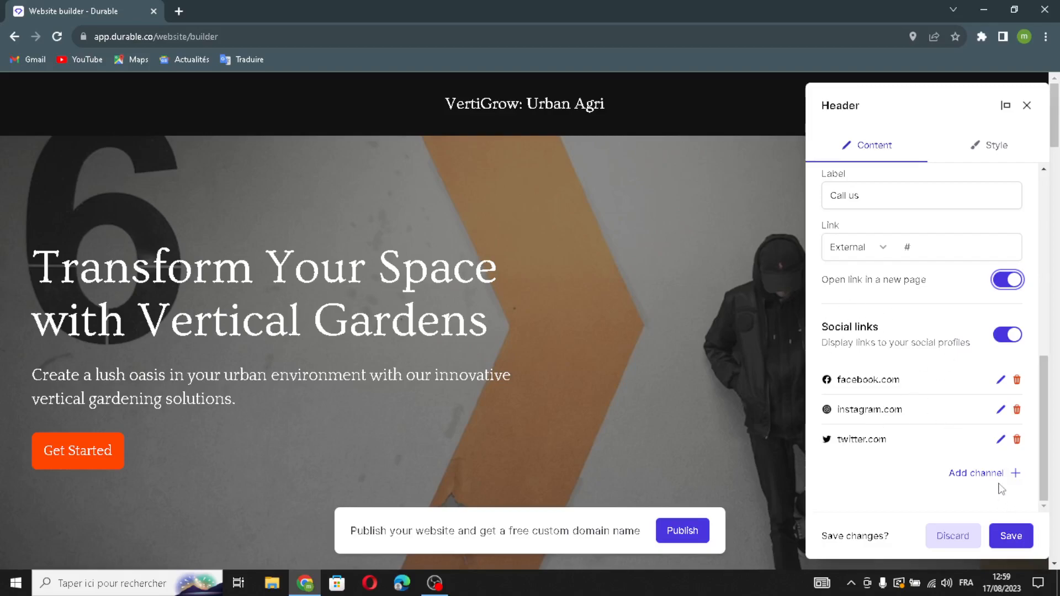
click(976, 473)
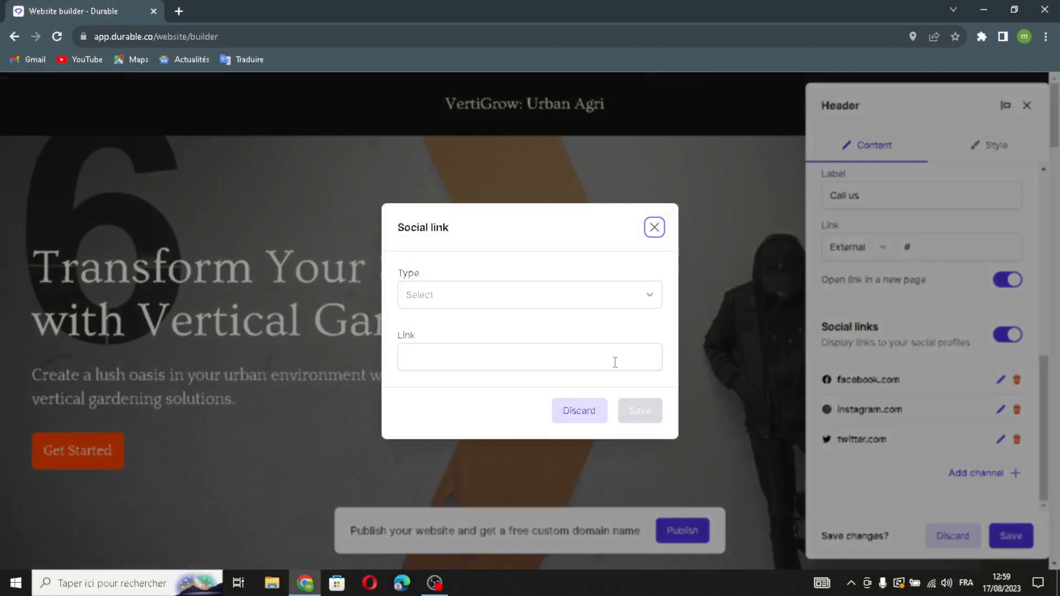
click(512, 298)
click(443, 298)
click(442, 348)
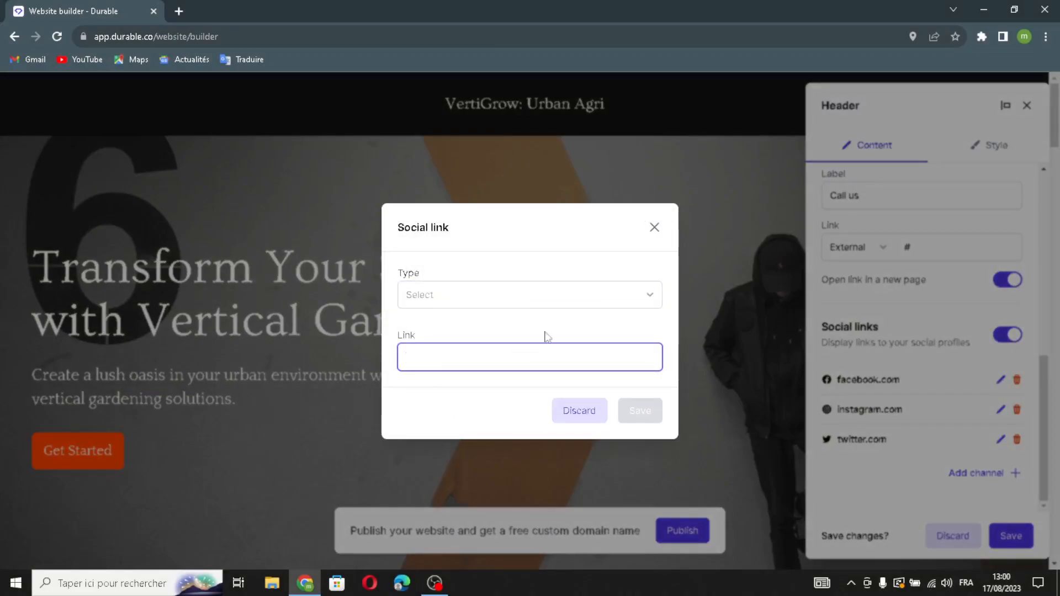
click(739, 192)
click(654, 228)
Review the header's style settings from positioning to background and save the header changes
click(988, 163)
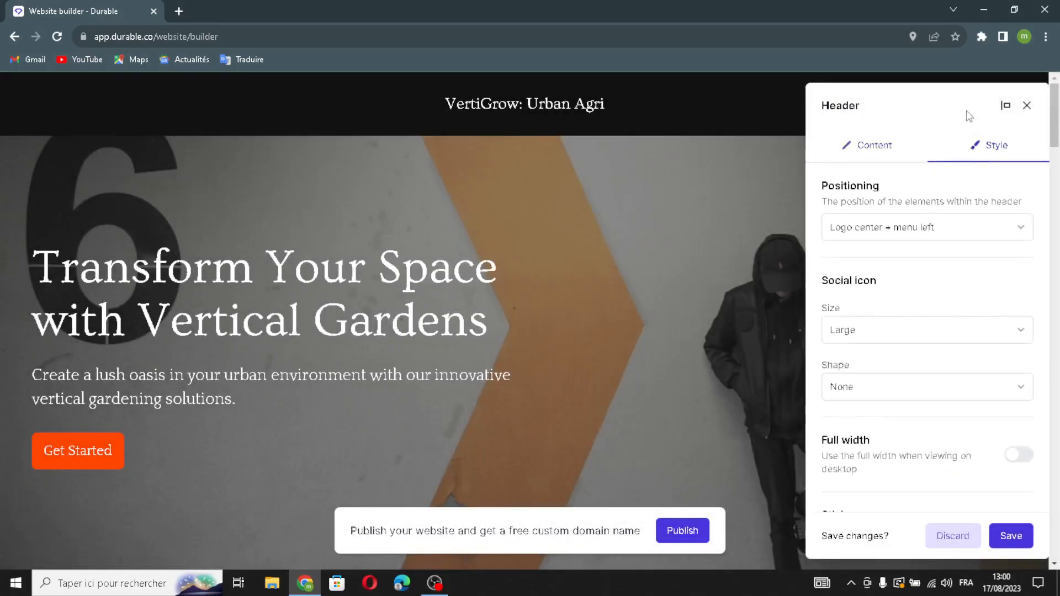
scroll(918, 209, down, 5)
scroll(893, 289, up, 5)
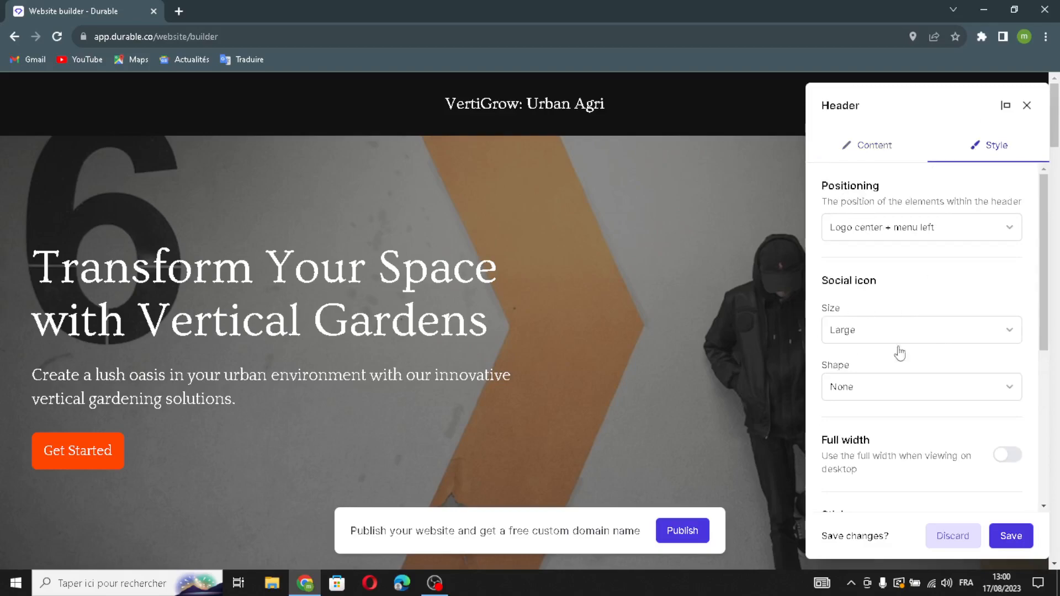
scroll(912, 342, down, 4)
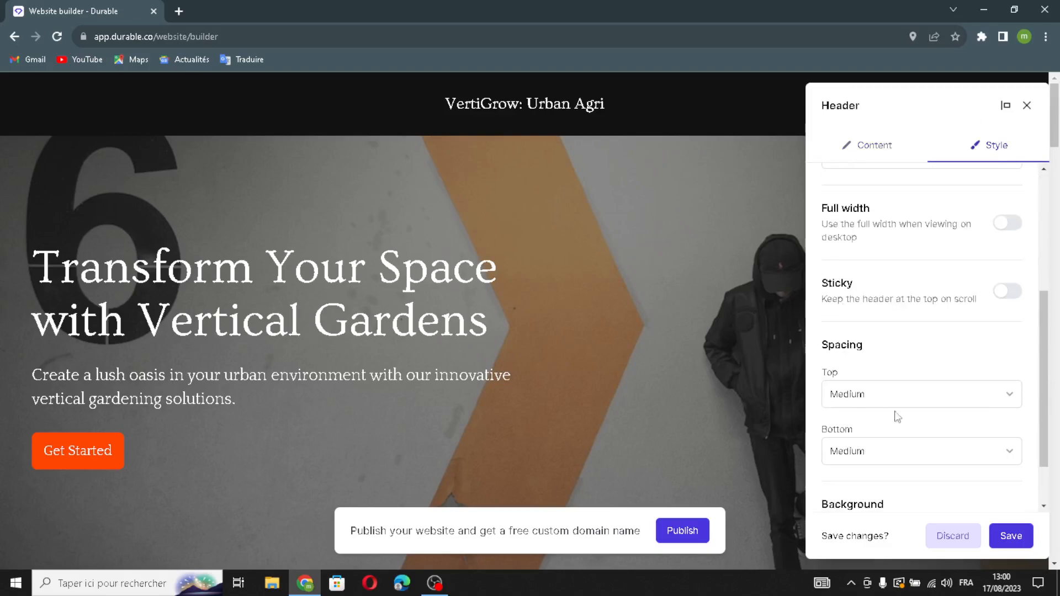
scroll(883, 424, down, 1)
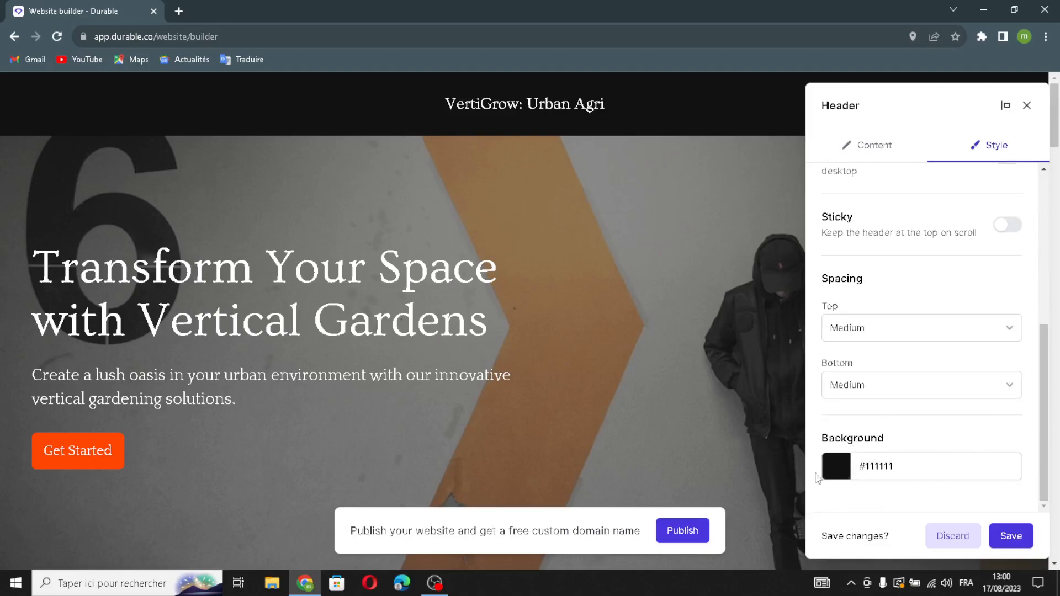
click(1010, 535)
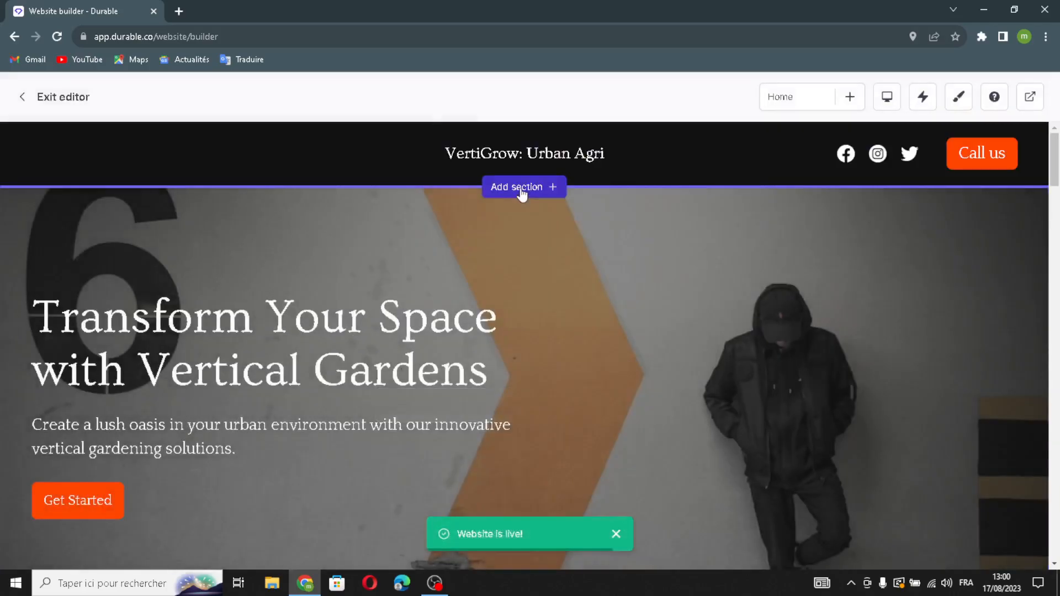
click(522, 190)
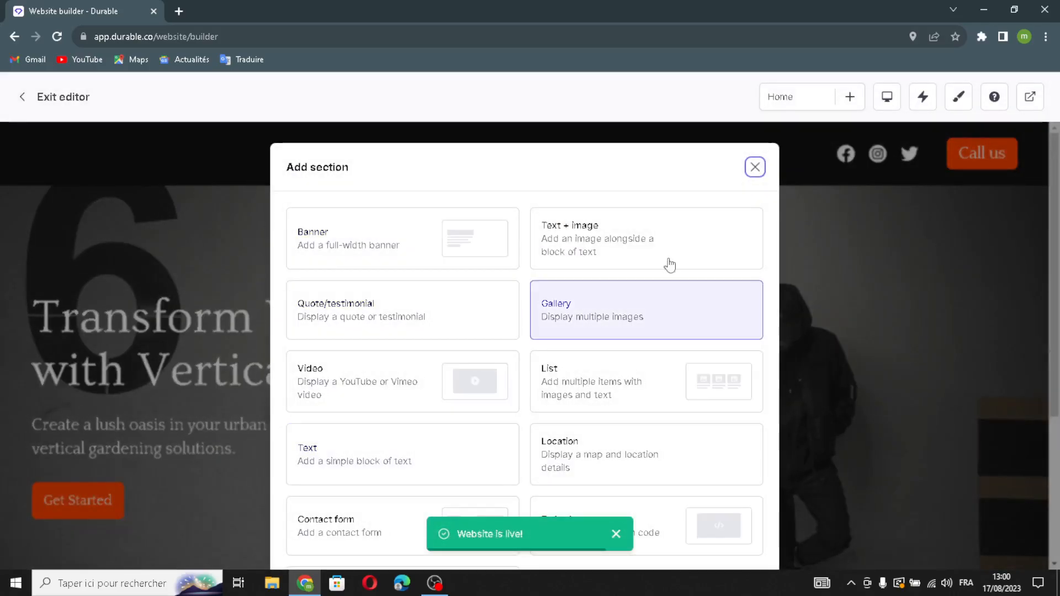
scroll(586, 449, down, 4)
scroll(504, 449, up, 4)
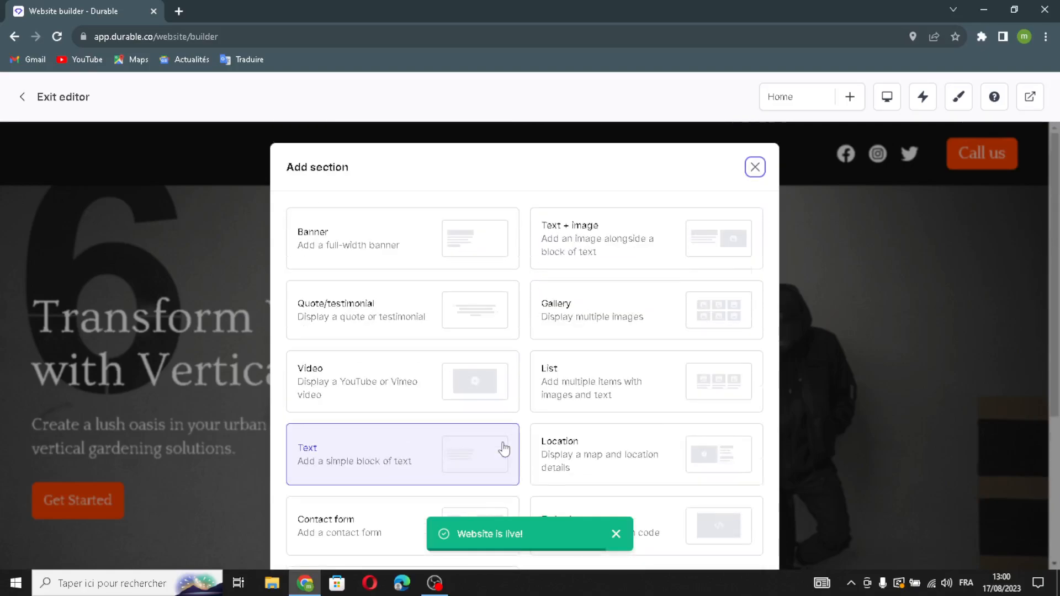
click(754, 167)
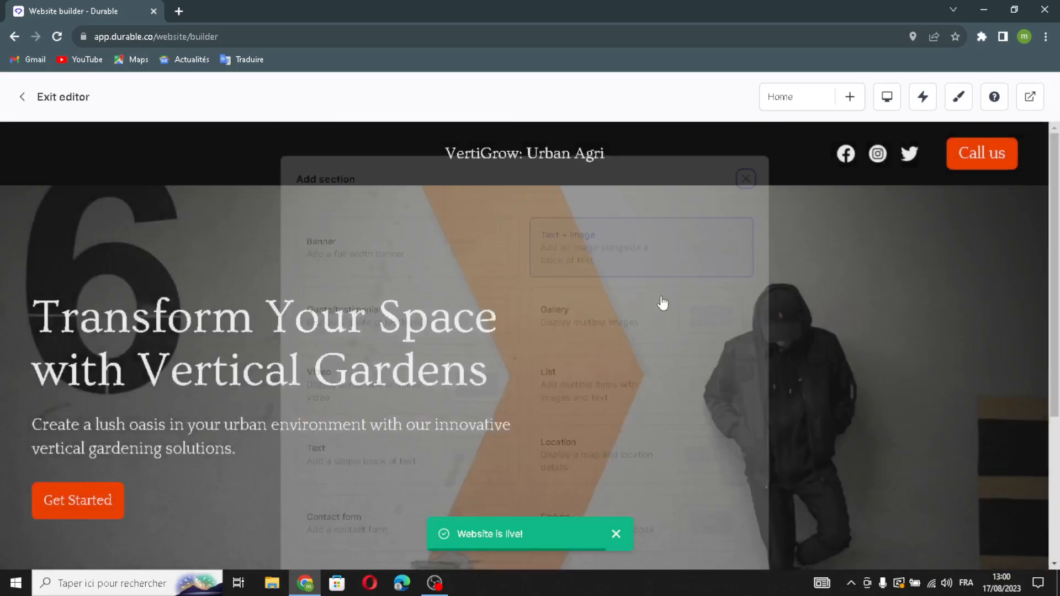
Open the banner section for editing and regenerate its heading with AI
scroll(649, 290, down, 1)
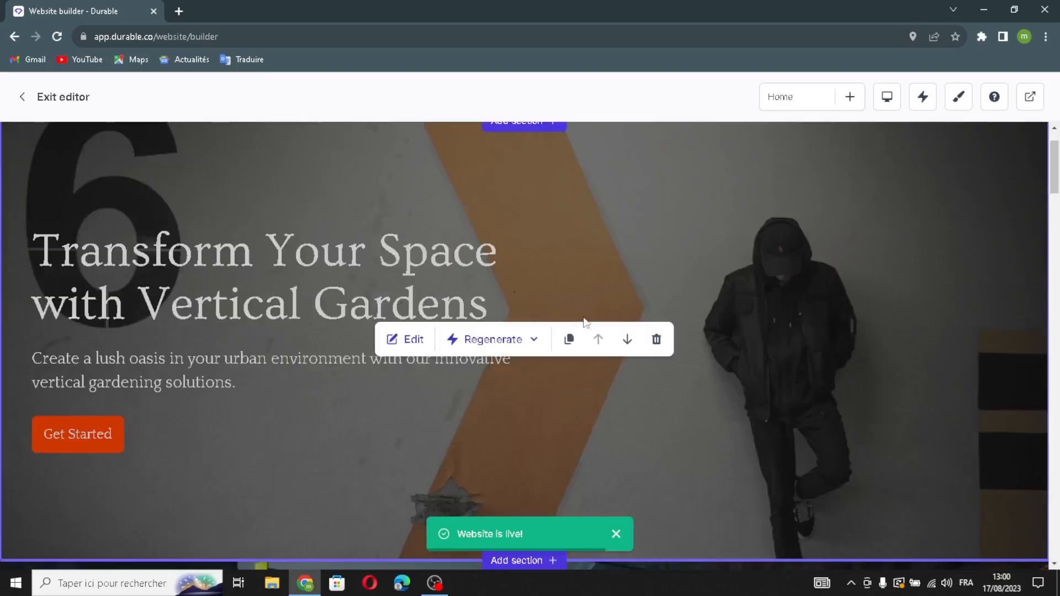
click(402, 343)
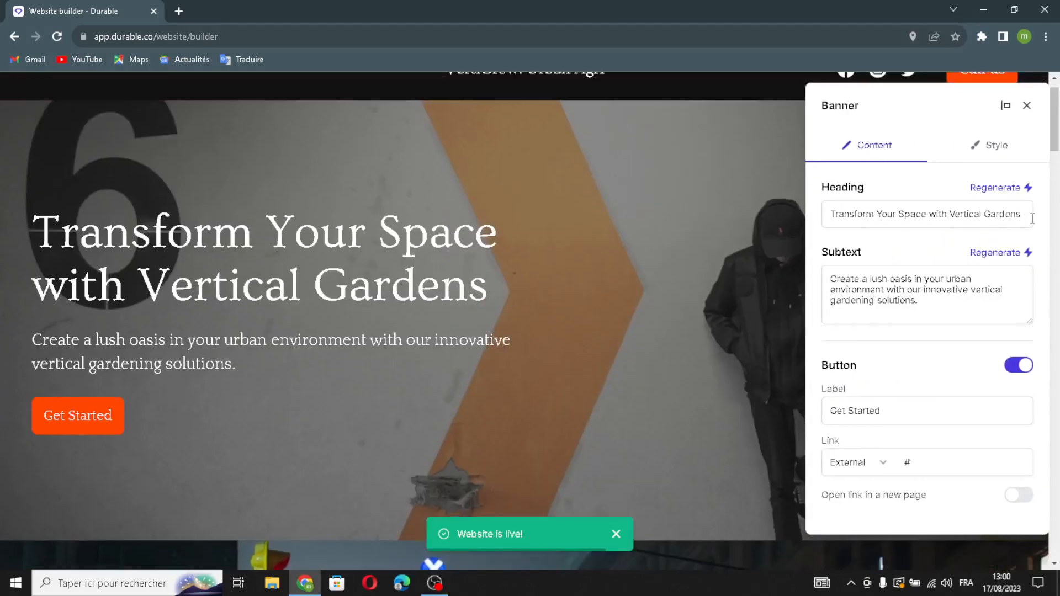
drag(1030, 218, 828, 213)
click(925, 196)
click(995, 189)
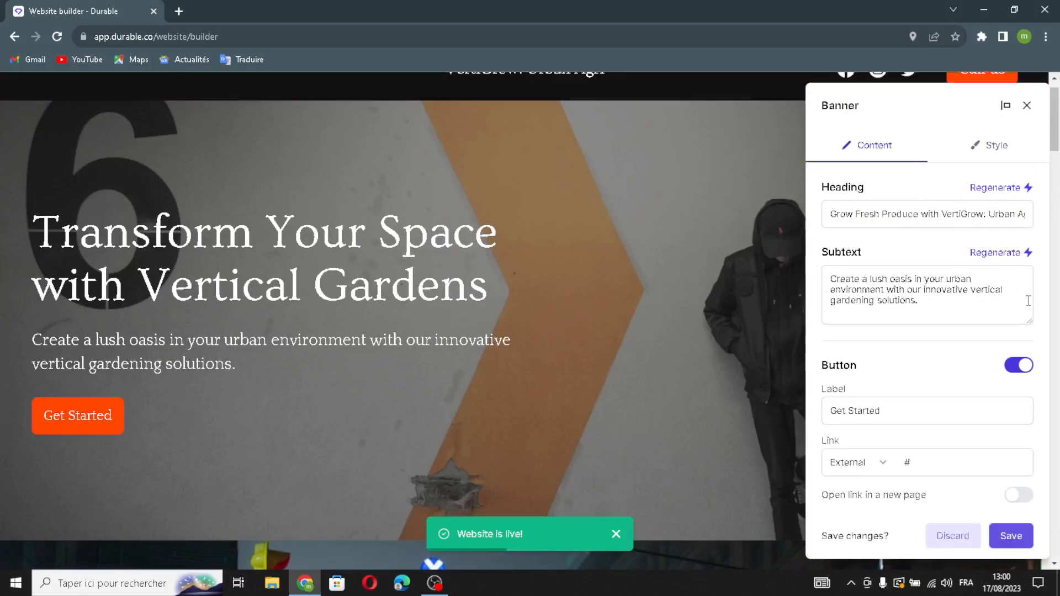
Regenerate the banner's subtext with AI and check the label and link of its button
triple_click(984, 313)
click(980, 316)
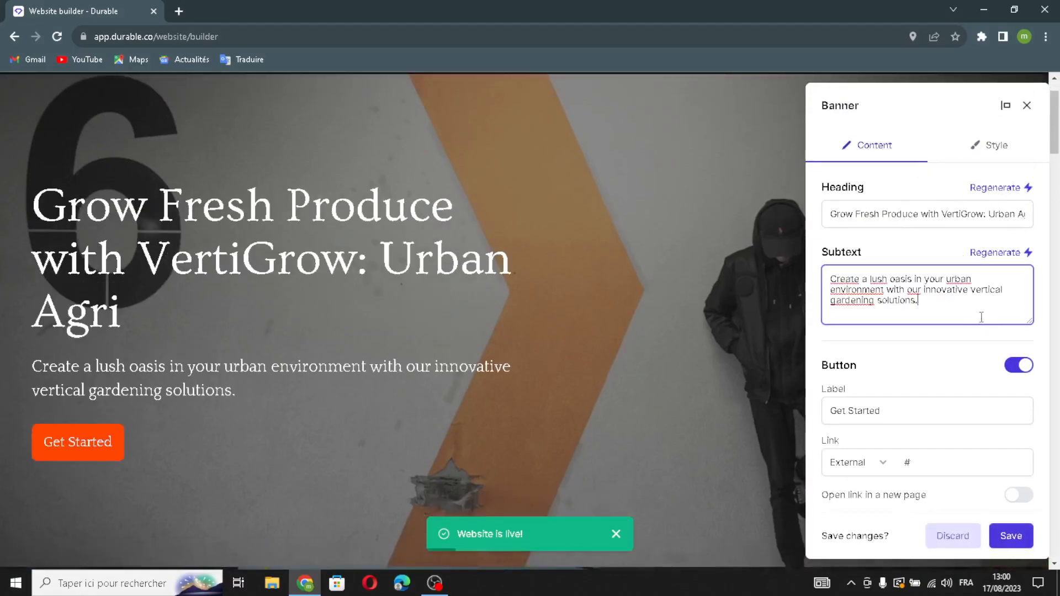
click(1021, 251)
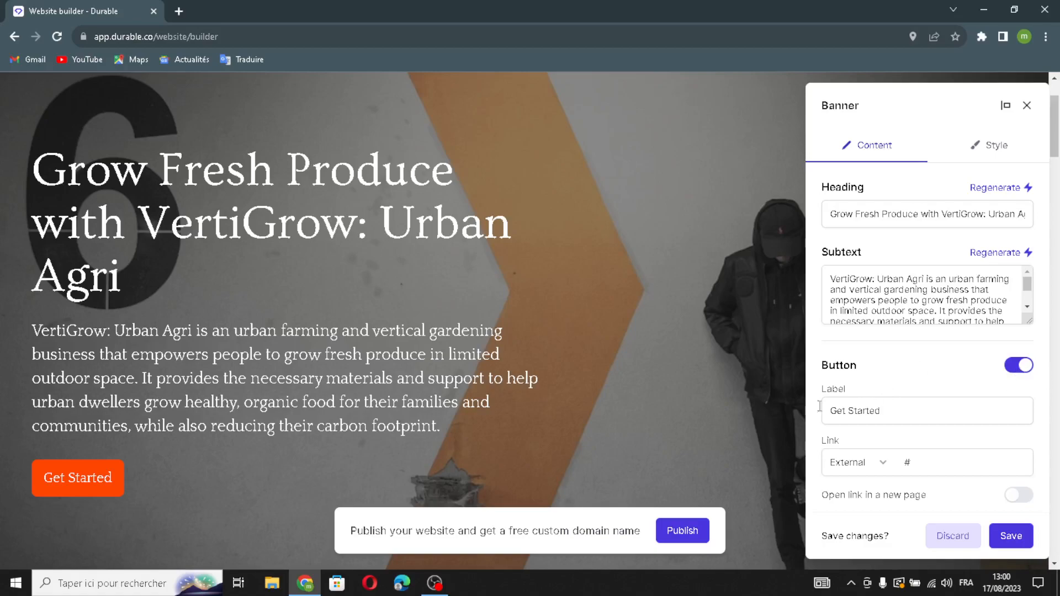
double_click(922, 406)
click(921, 405)
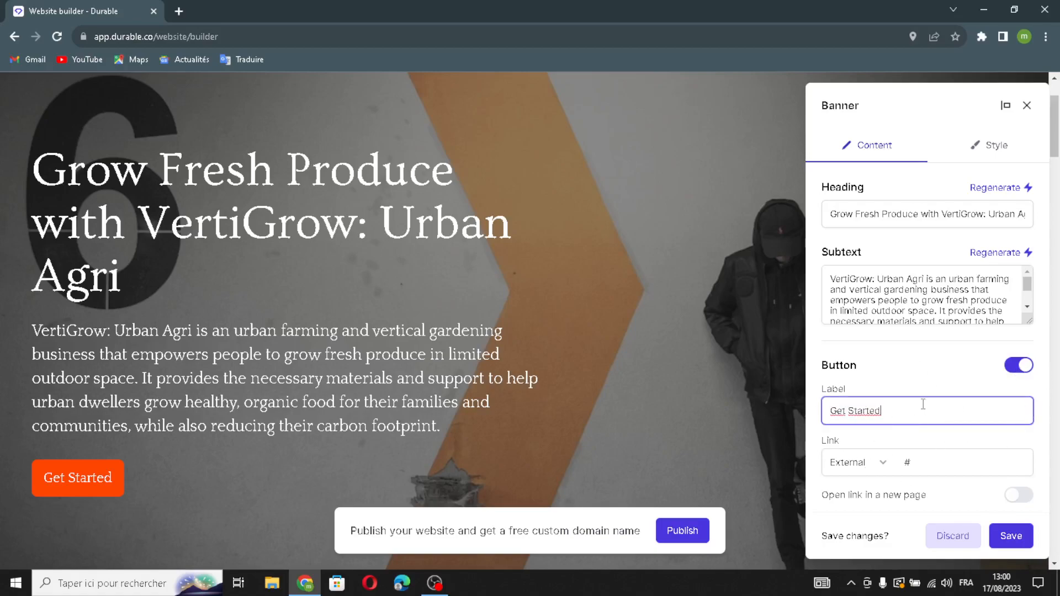
click(953, 461)
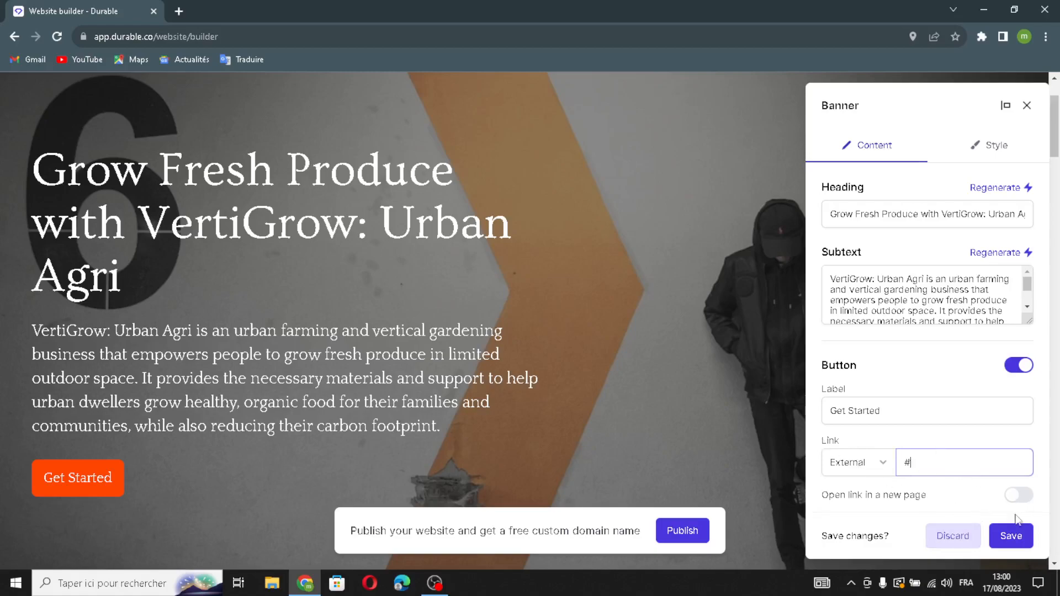
Regenerate the banner's background image with AI, look over its remaining style settings, and save the banner changes
click(993, 160)
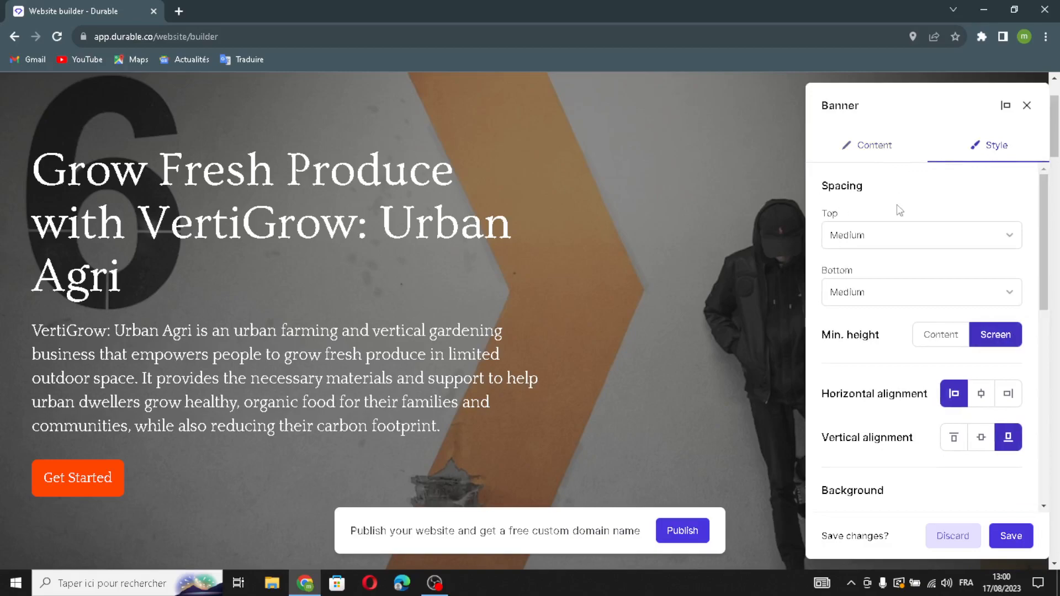
scroll(877, 424, down, 2)
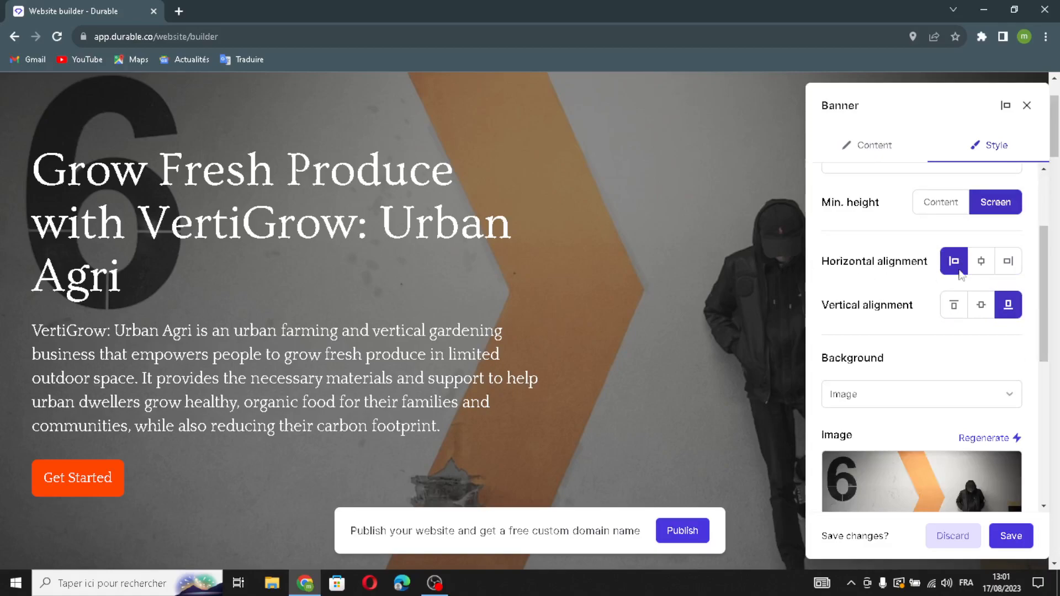
scroll(949, 434, down, 4)
scroll(865, 404, up, 2)
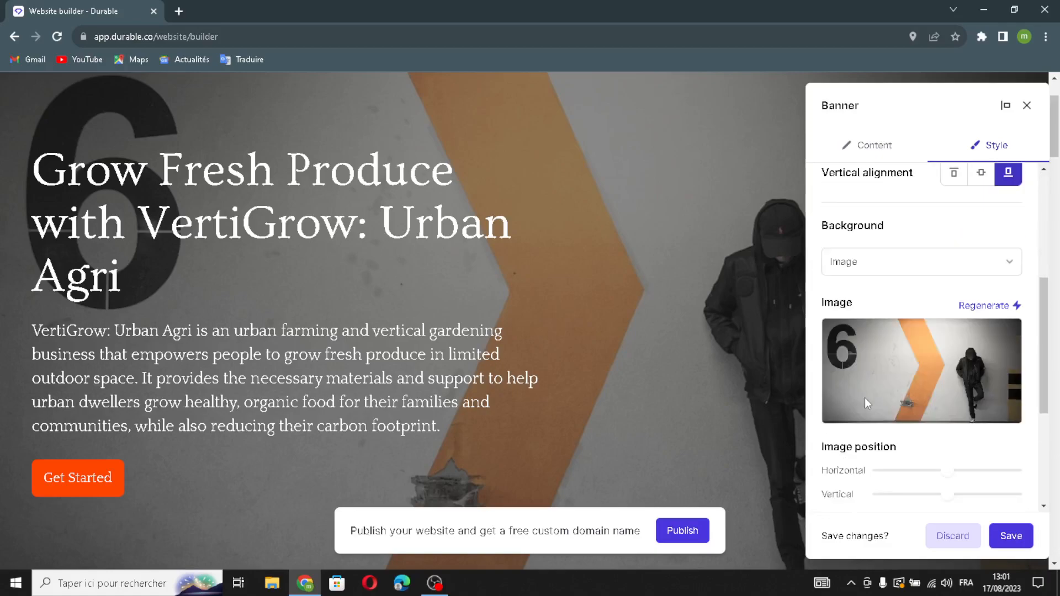
click(985, 307)
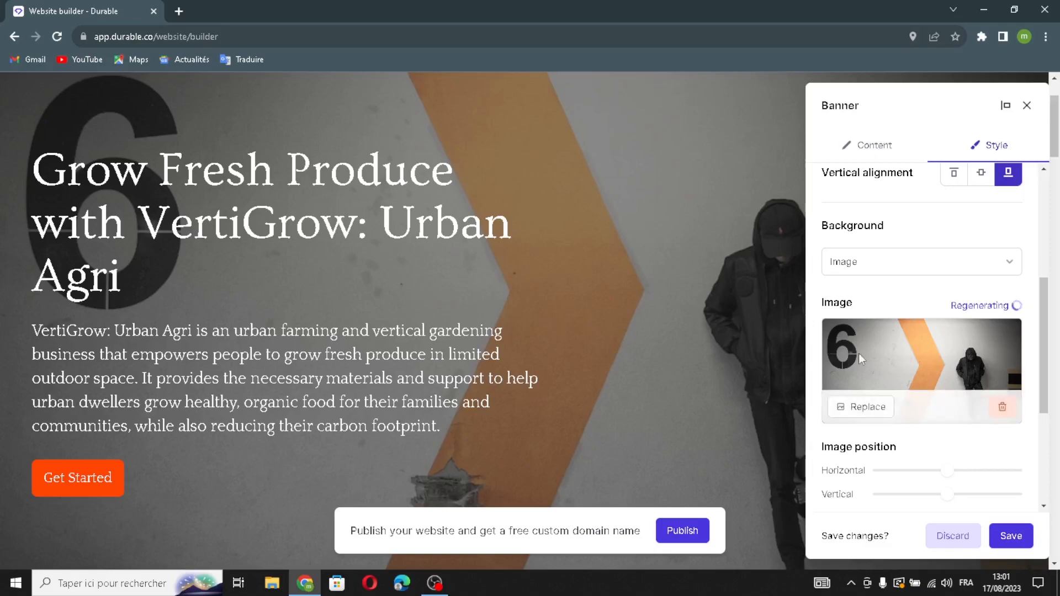
scroll(911, 428, down, 2)
scroll(911, 429, down, 1)
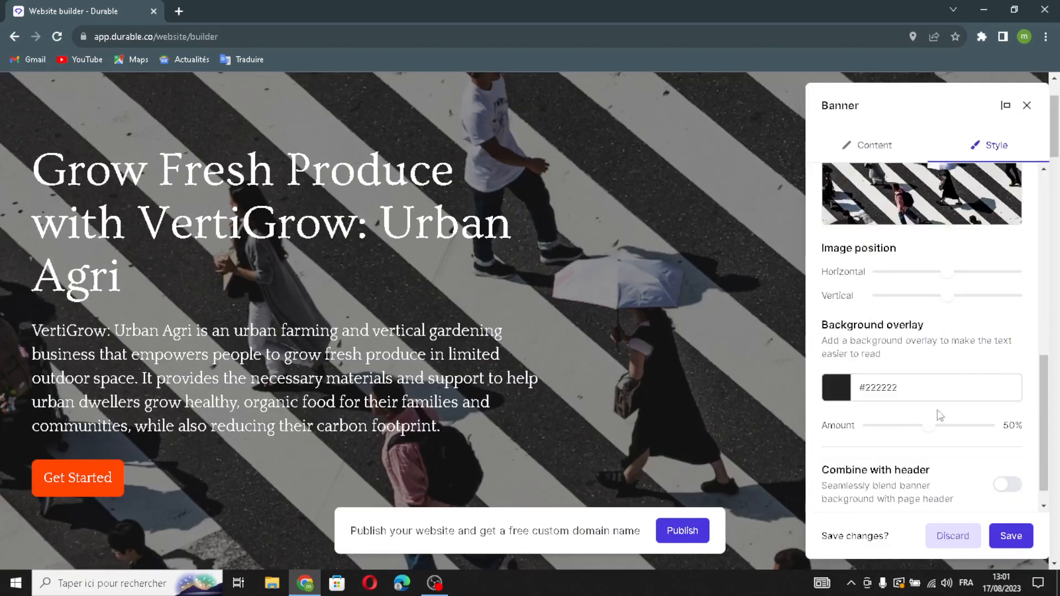
scroll(918, 394, down, 1)
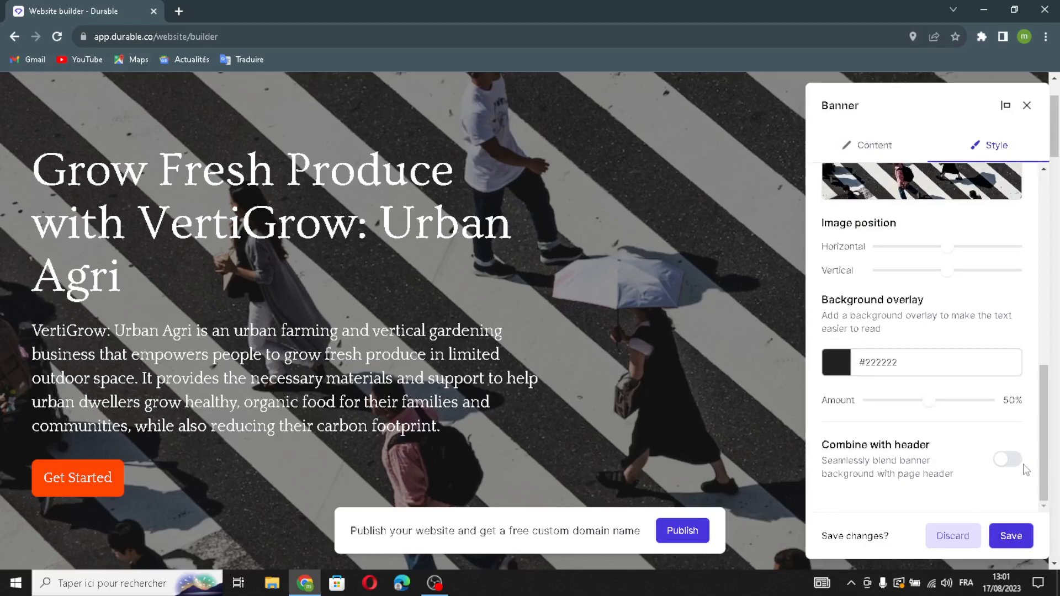
click(1011, 536)
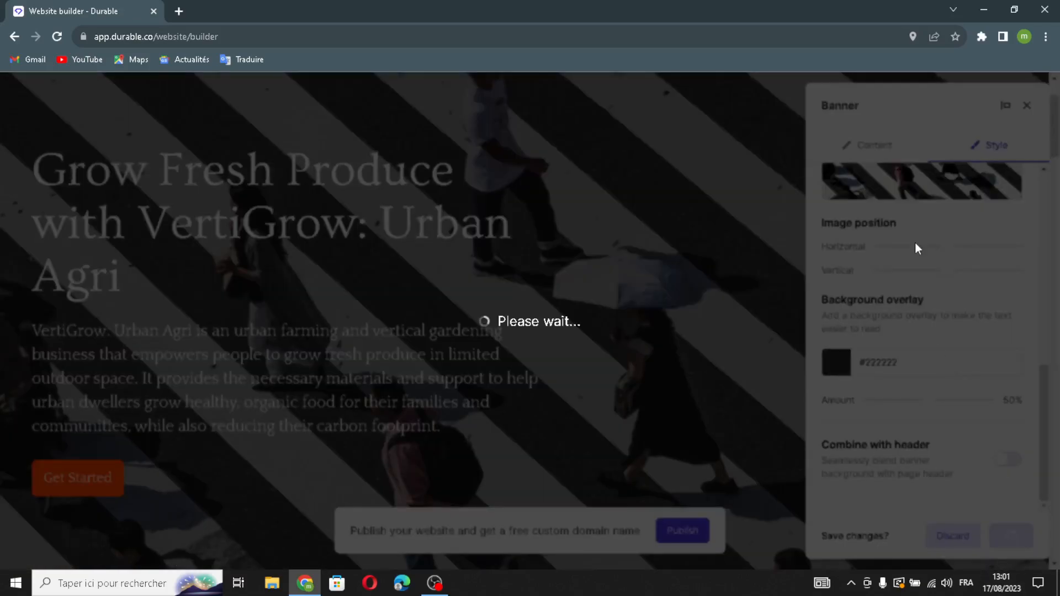
Open the image section below the banner for editing, regenerate its image with AI, and save the change
scroll(762, 340, down, 10)
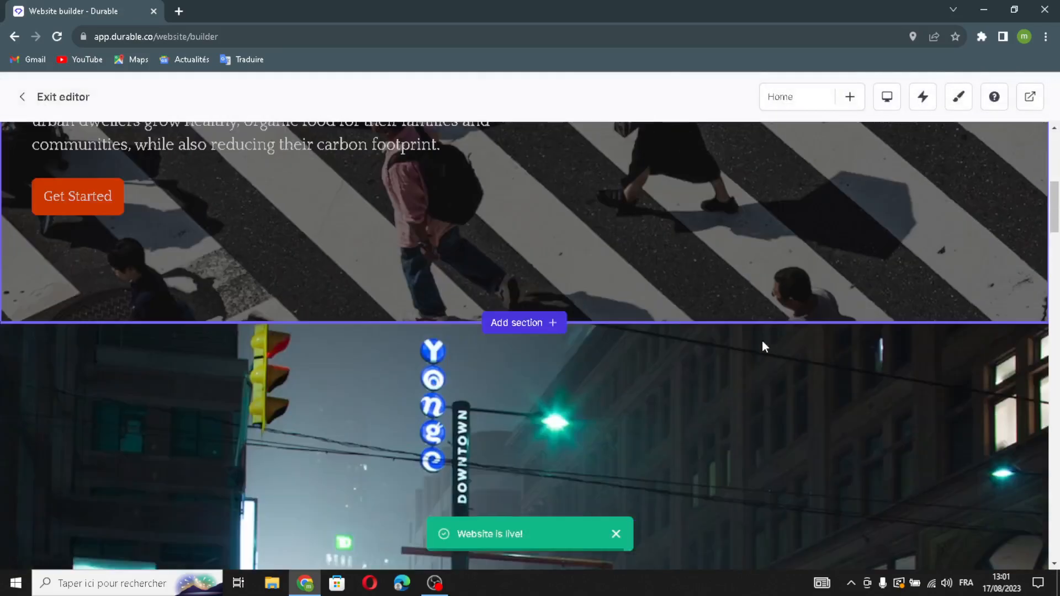
scroll(698, 360, up, 3)
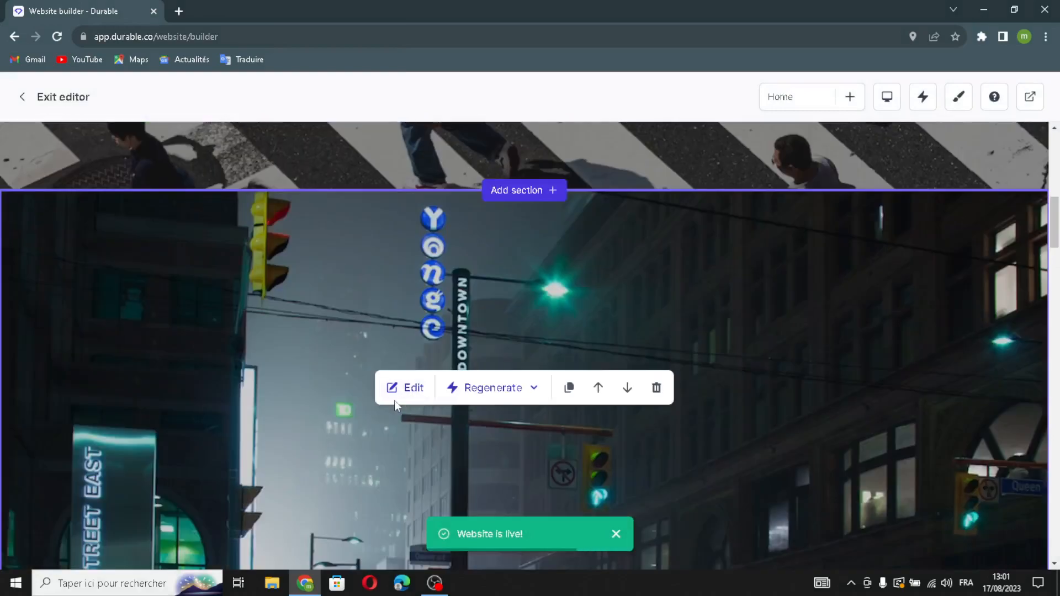
click(411, 393)
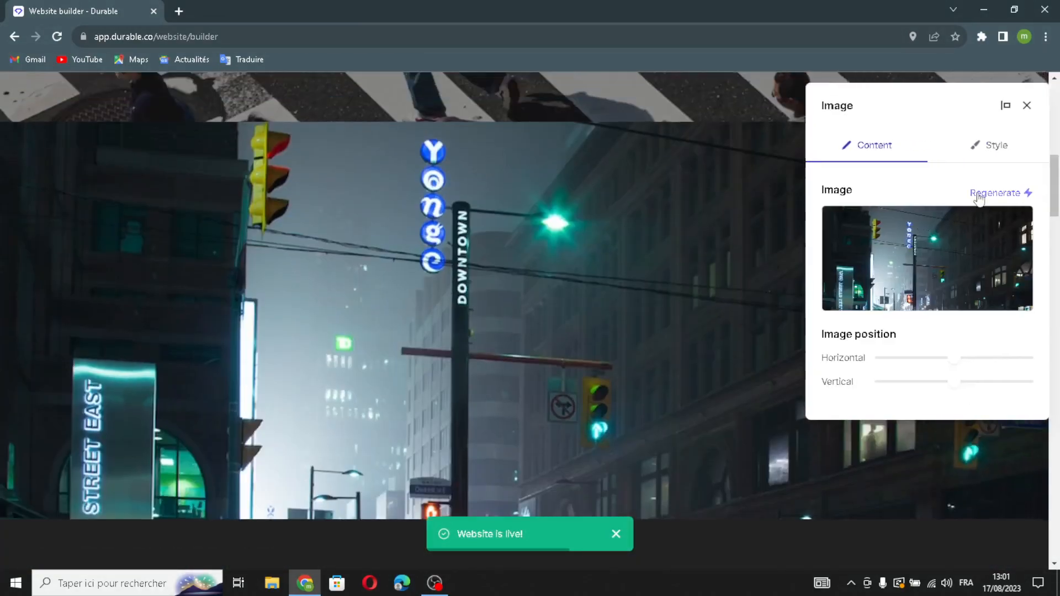
click(996, 193)
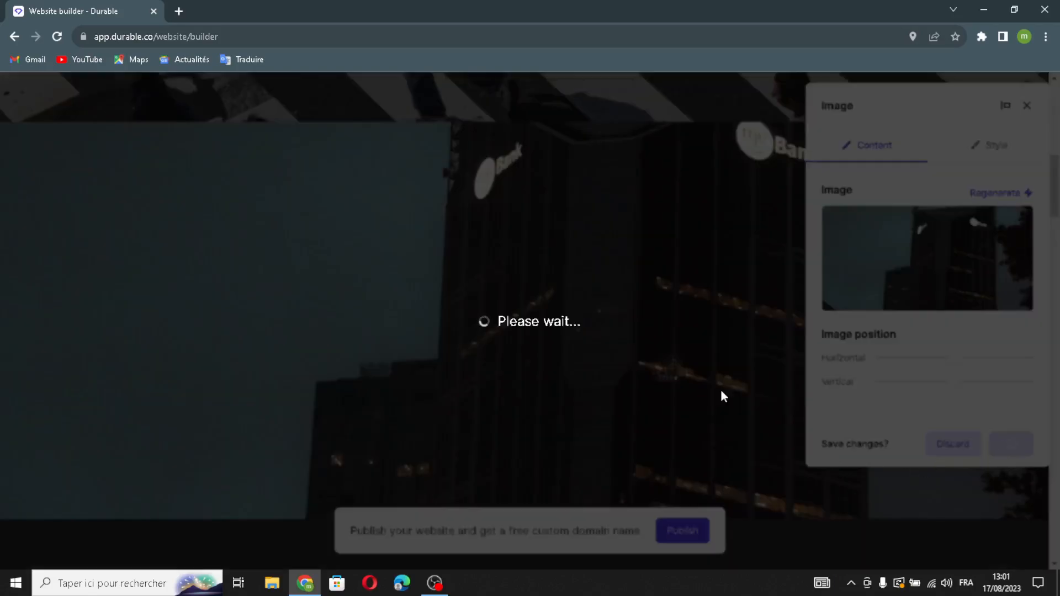
Review the content and style settings of the "About us" text section and close its editor
scroll(563, 284, down, 4)
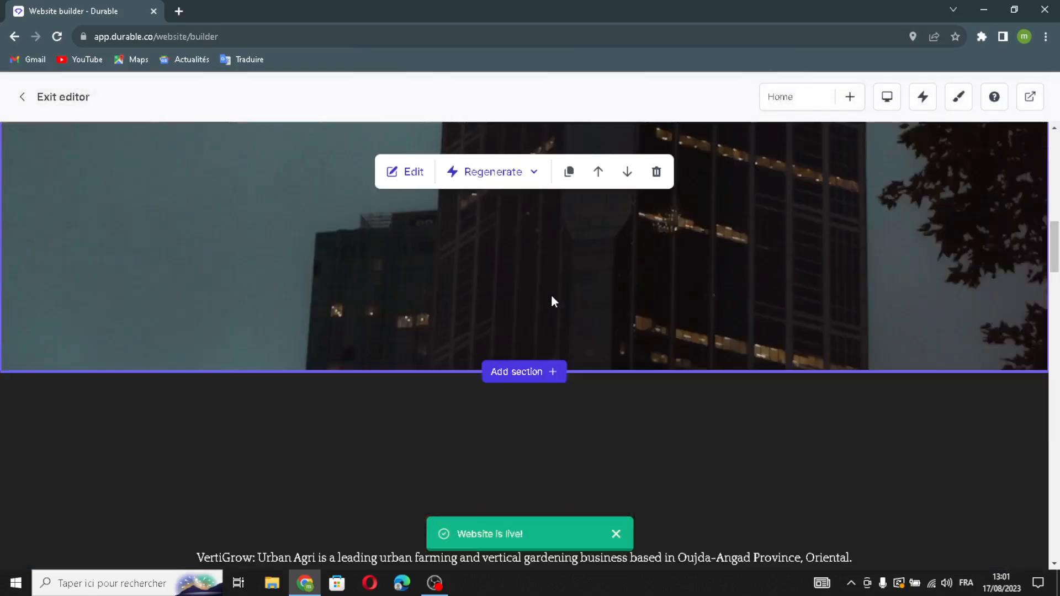
scroll(553, 301, down, 3)
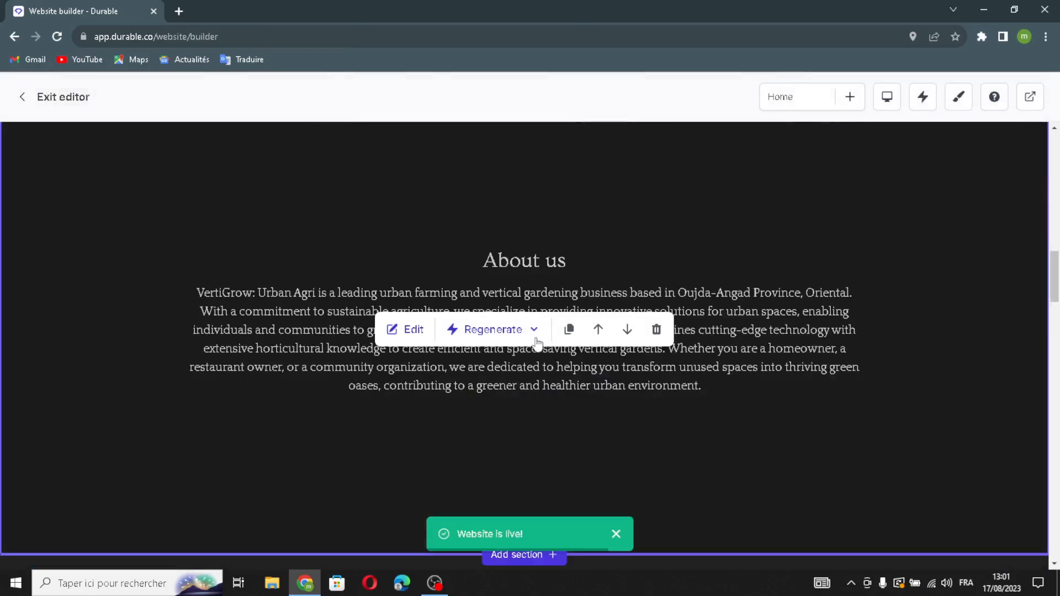
click(406, 329)
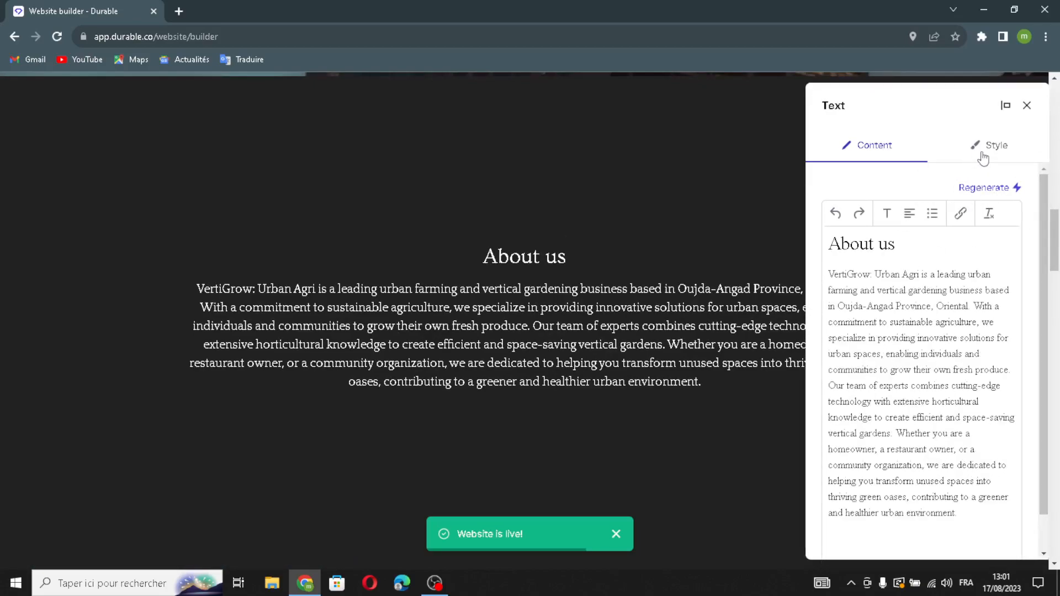
click(1000, 155)
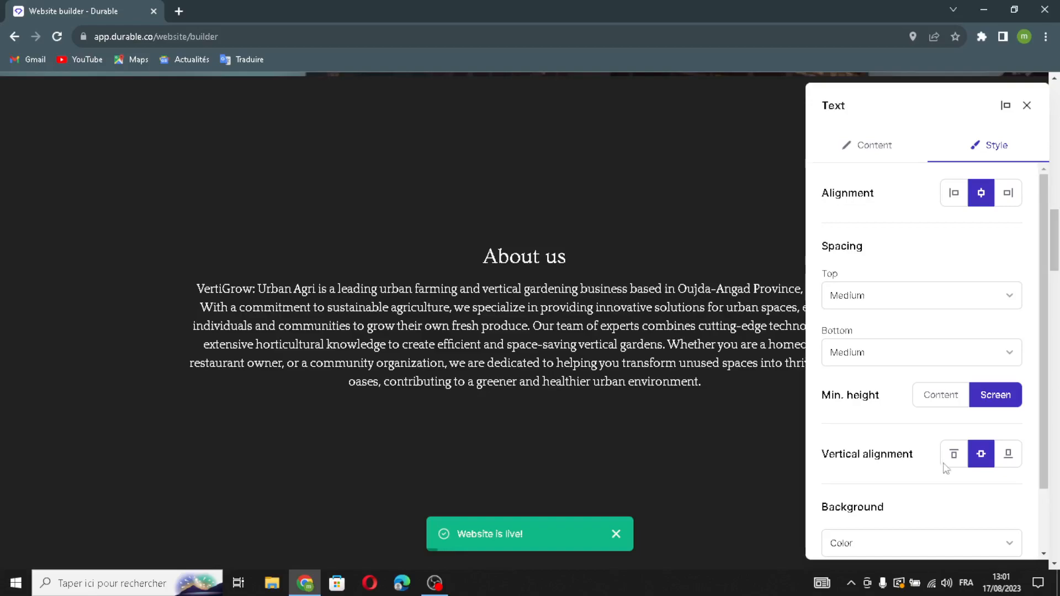
scroll(908, 472, down, 2)
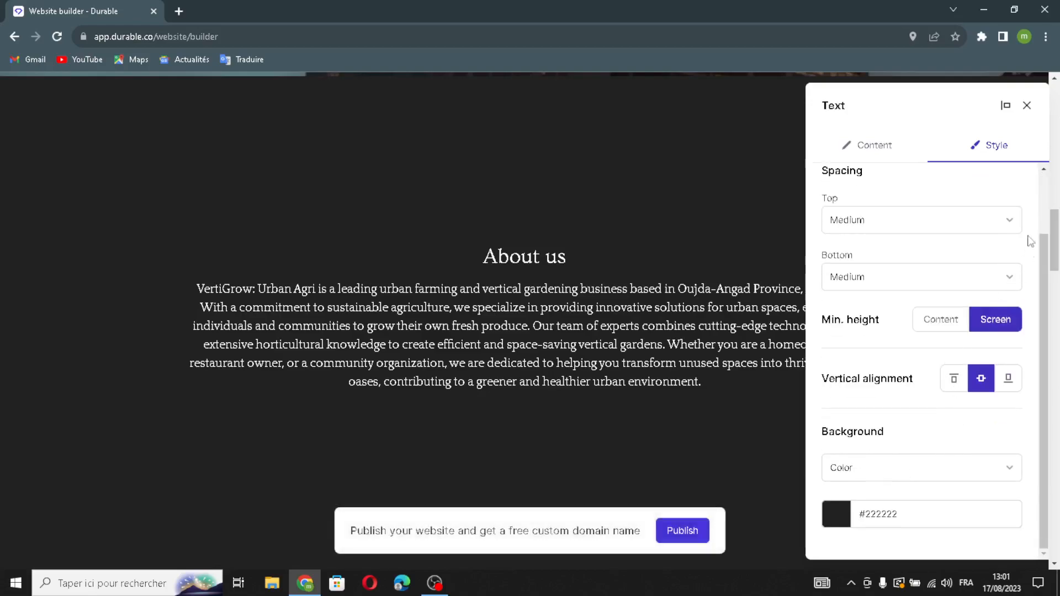
click(1028, 106)
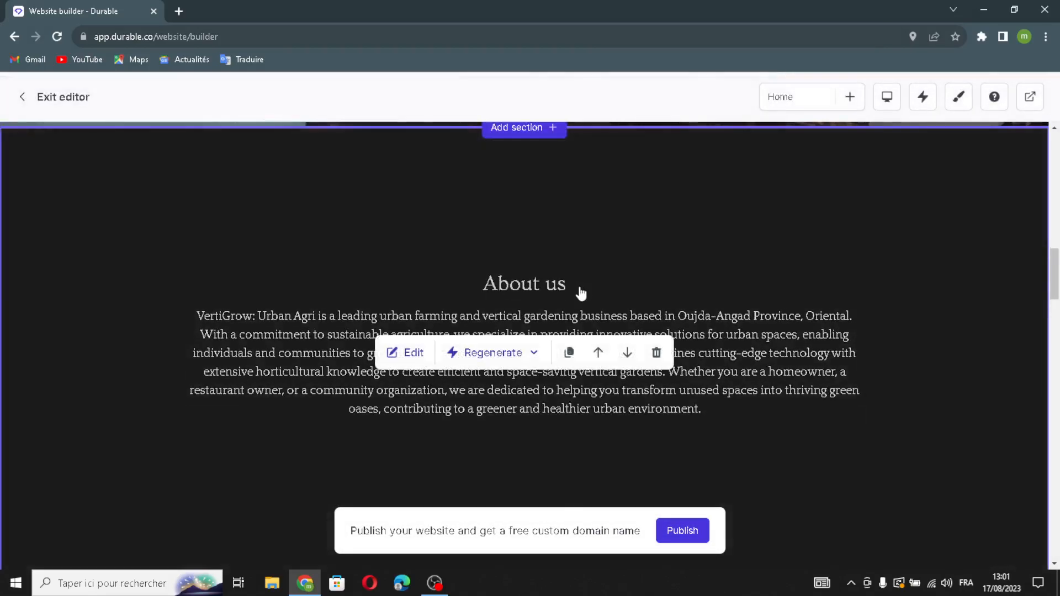
Open the "Our Services" list section for editing and review its heading, display options and list items
scroll(653, 421, down, 7)
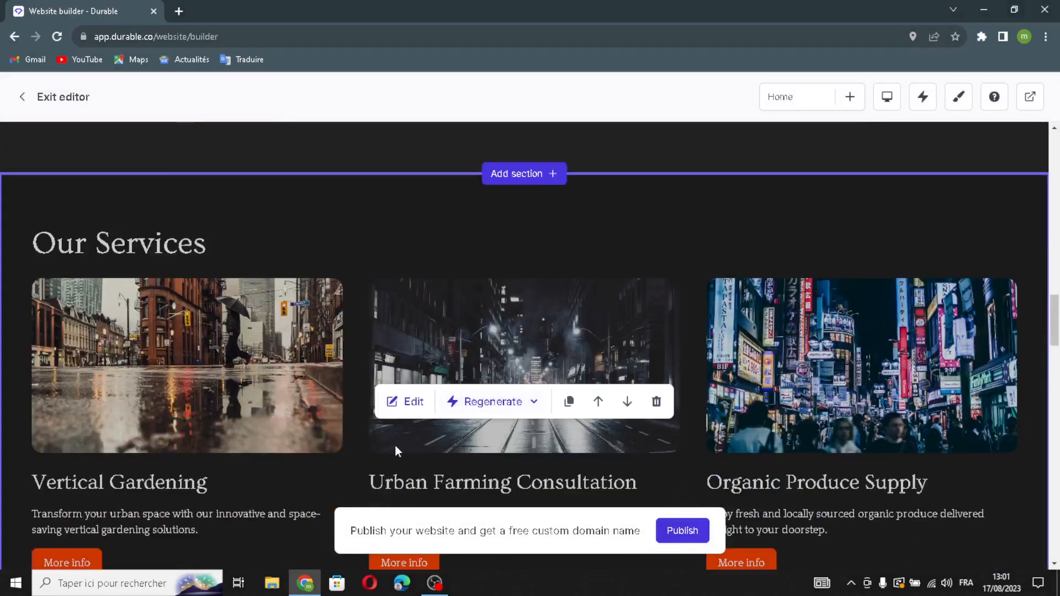
scroll(397, 452, down, 2)
click(401, 278)
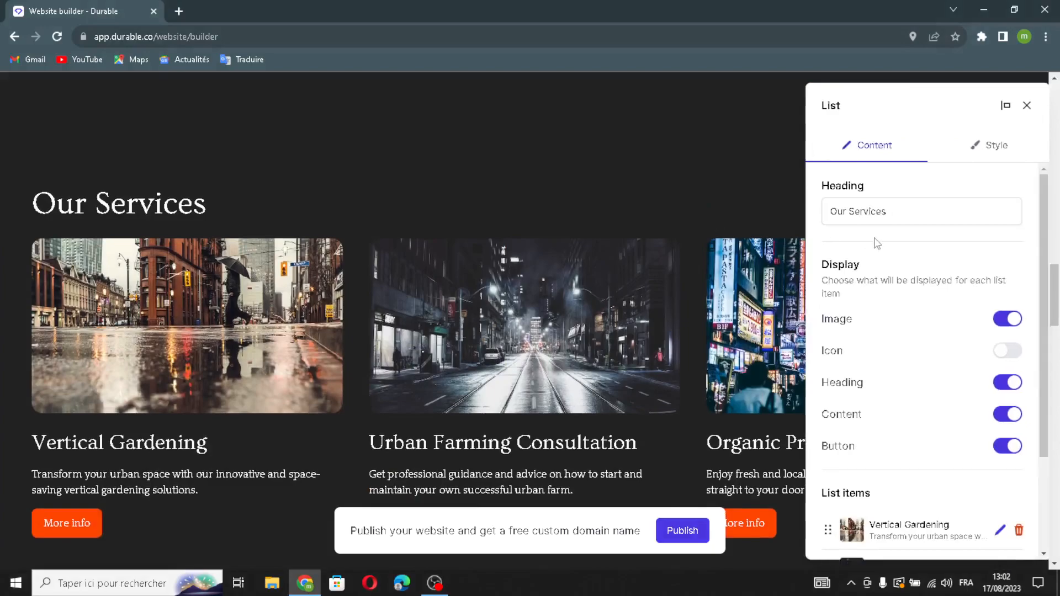
drag(889, 213, 832, 207)
click(946, 202)
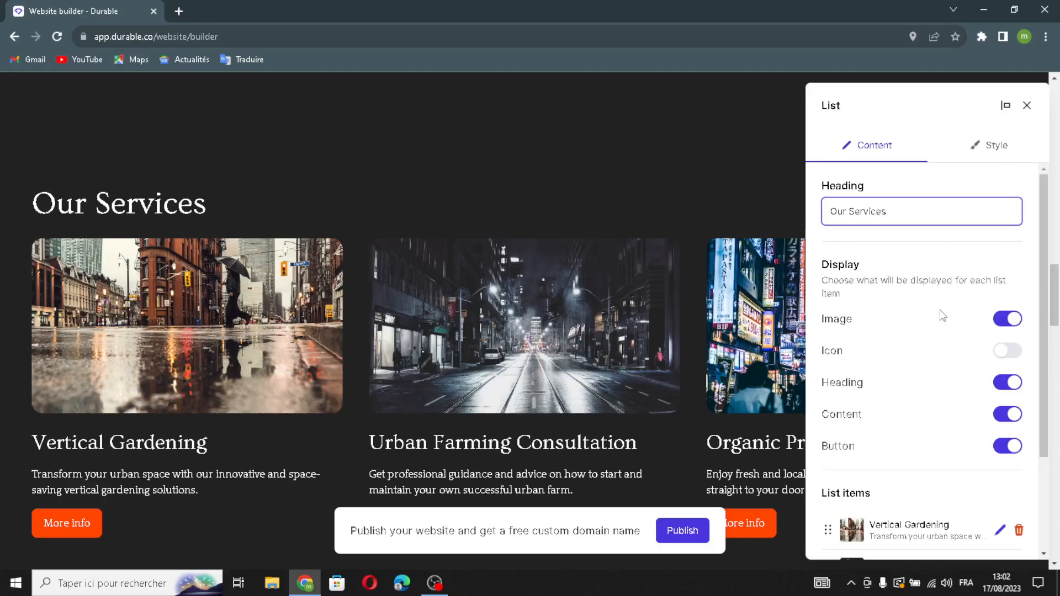
scroll(862, 339, down, 2)
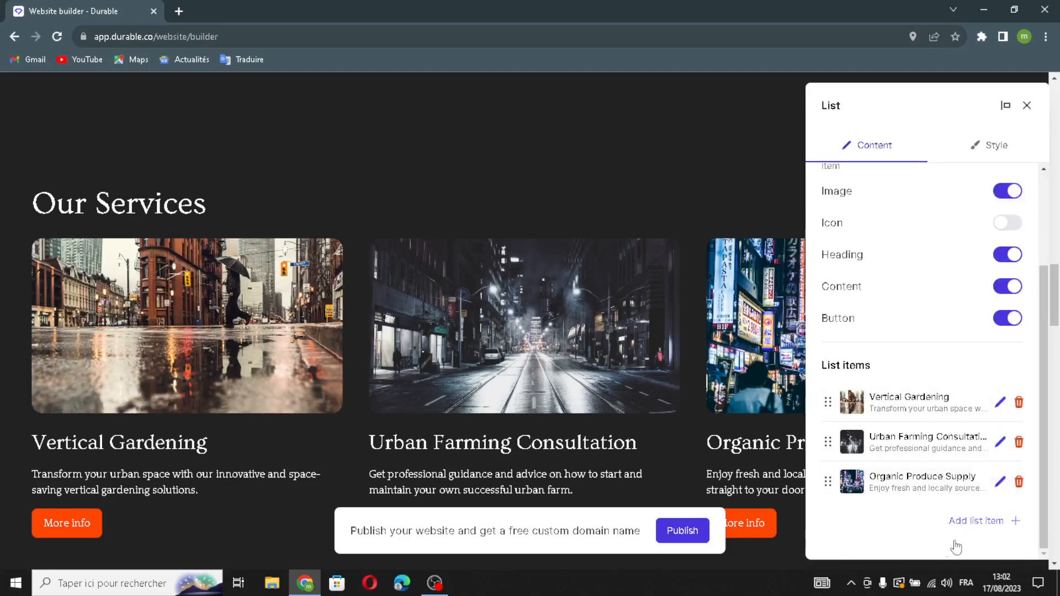
Add a new item to the services list and generate its image, title and content with AI
click(966, 521)
click(625, 176)
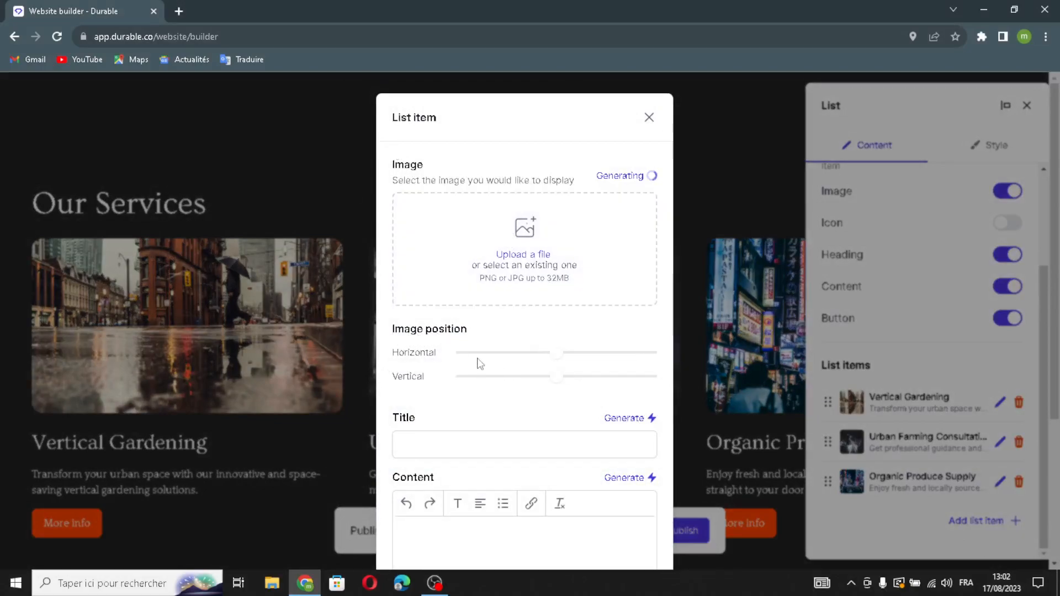
click(624, 409)
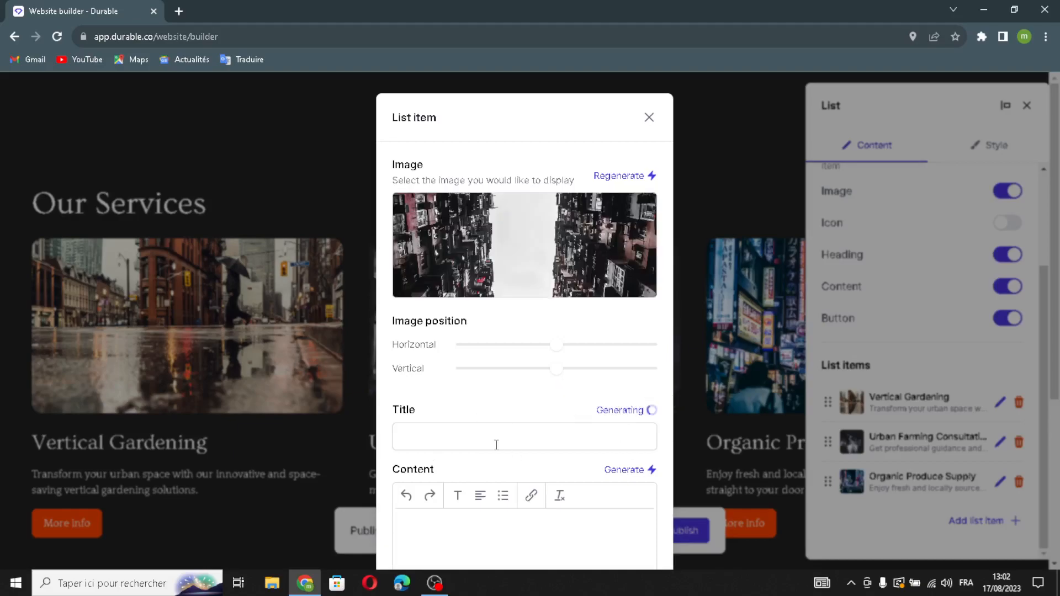
click(617, 481)
scroll(601, 442, down, 2)
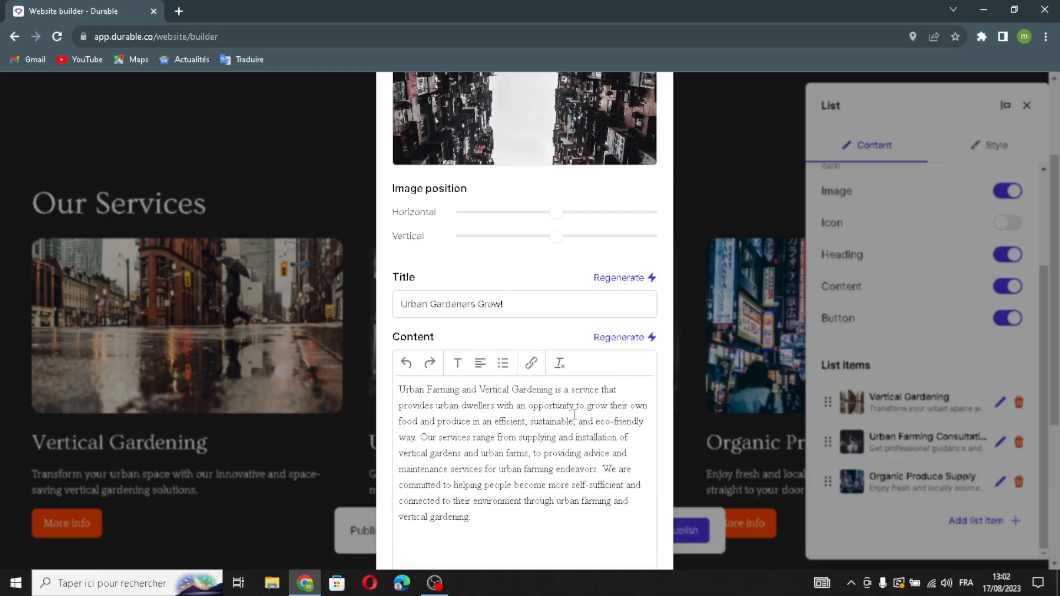
Check the new list item's button label and link fields, save the item, and save the services section
scroll(561, 424, down, 3)
scroll(561, 423, down, 1)
click(432, 388)
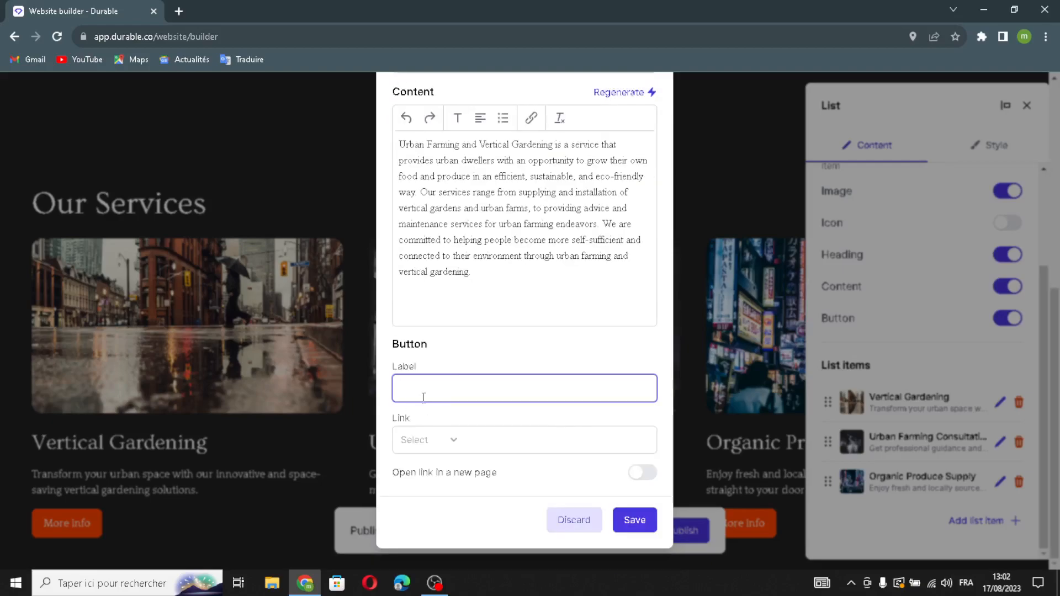
click(505, 439)
click(447, 440)
click(431, 439)
click(635, 522)
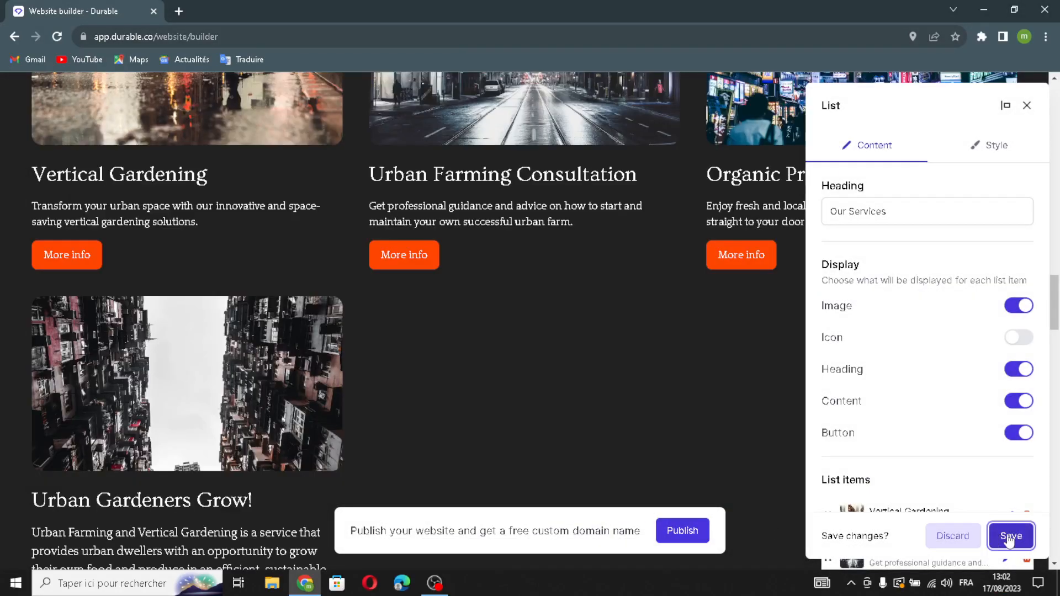
click(1010, 535)
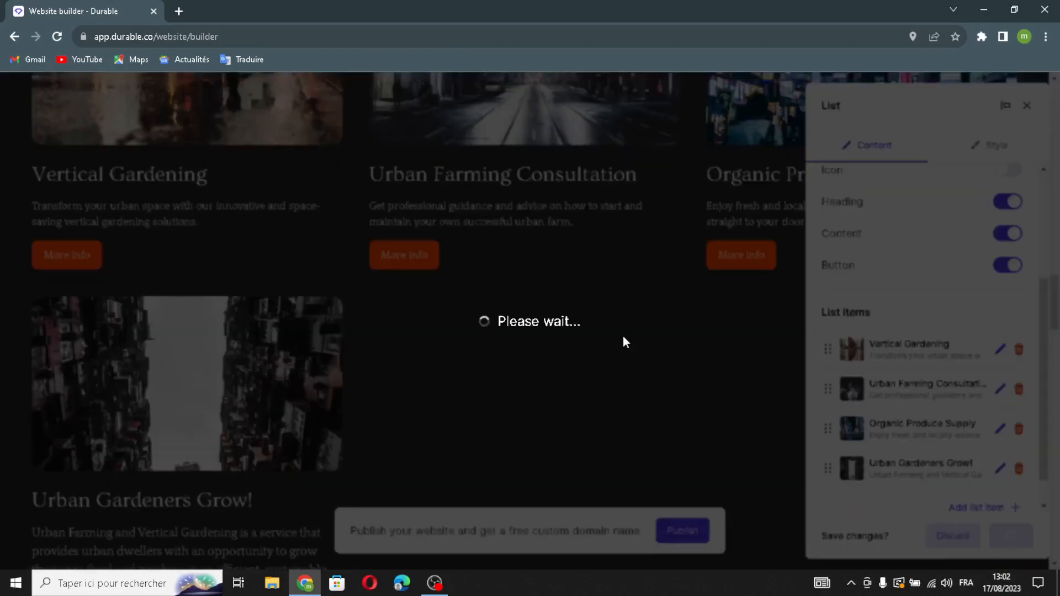
Add a second testimonial with an AI-generated quote and author, and save the testimonials section
scroll(626, 338, down, 10)
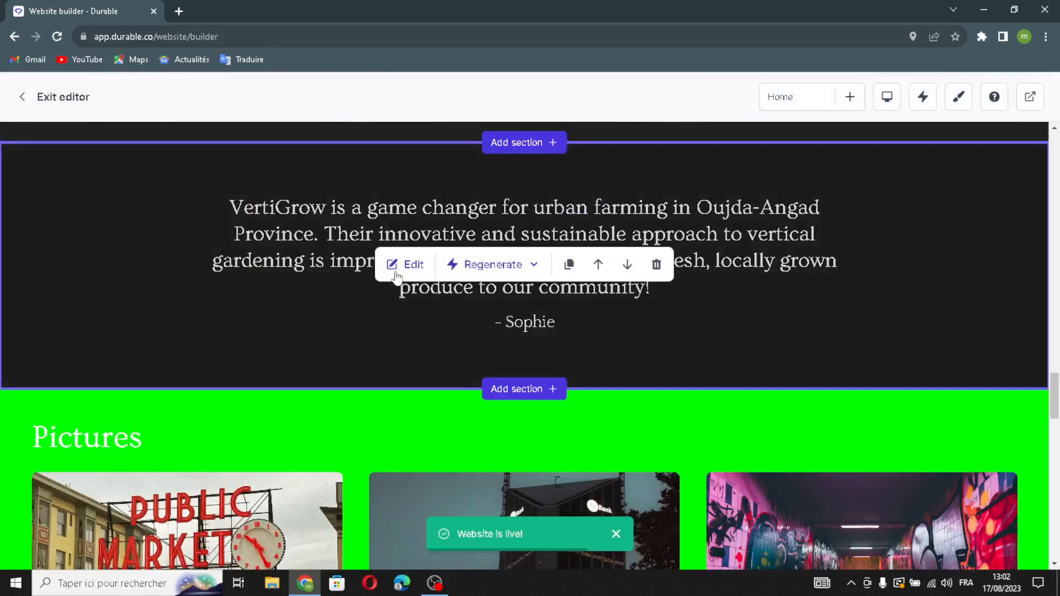
click(406, 264)
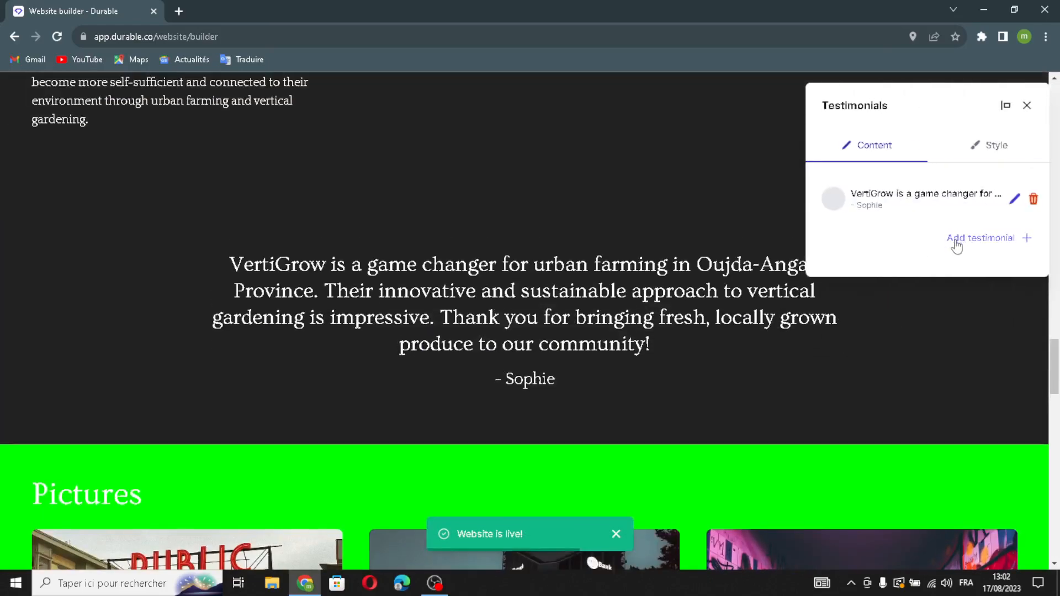
click(956, 243)
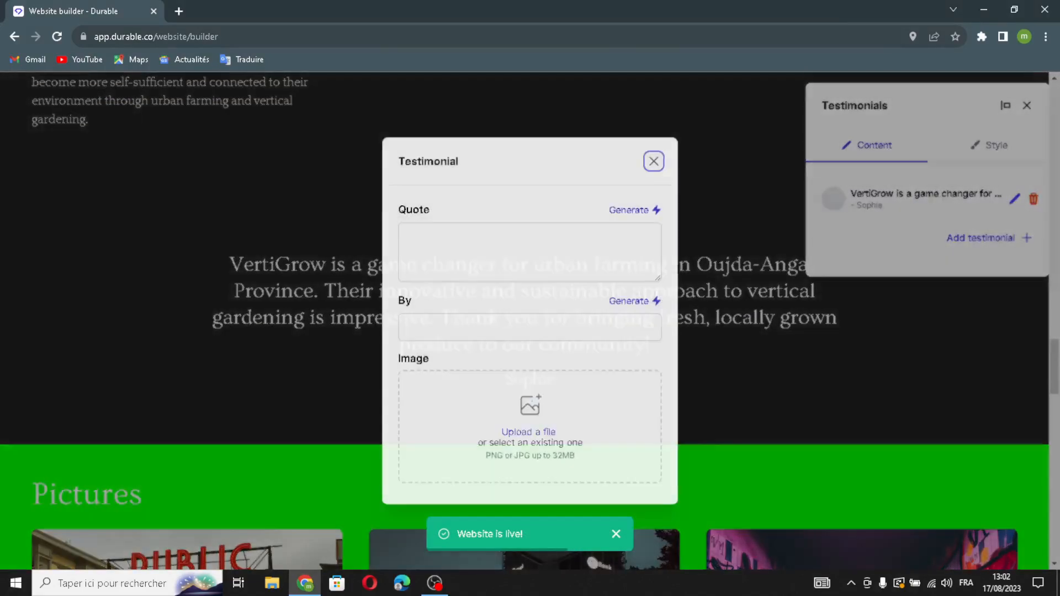
click(633, 212)
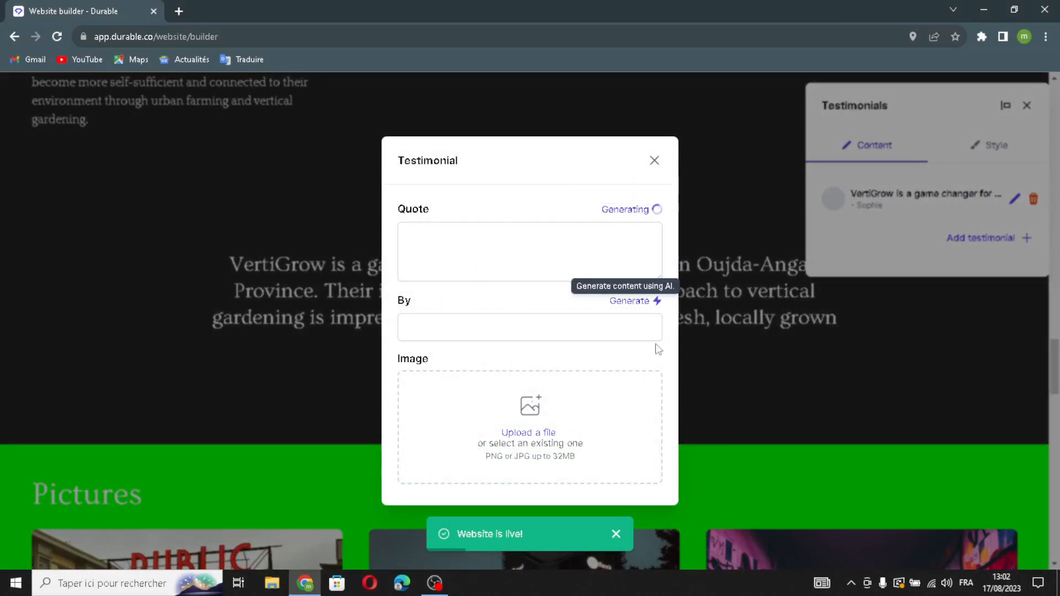
click(629, 276)
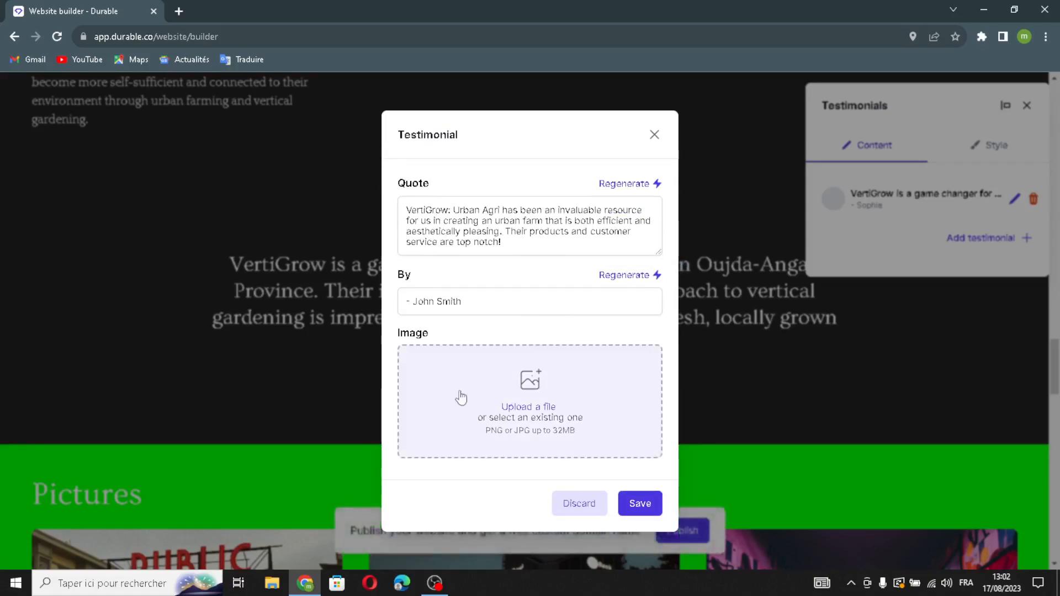
click(640, 503)
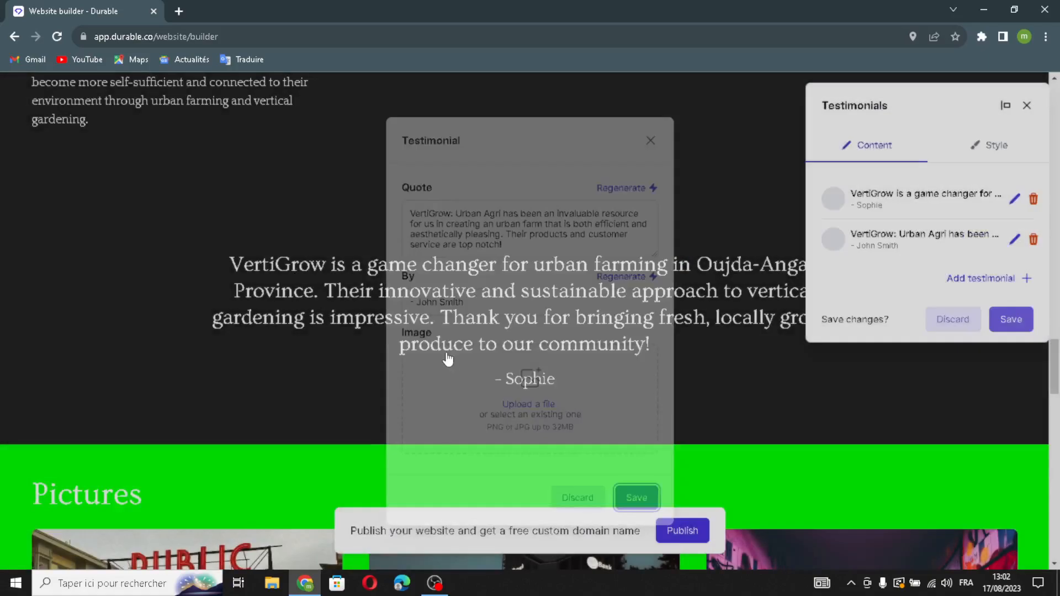
click(1011, 341)
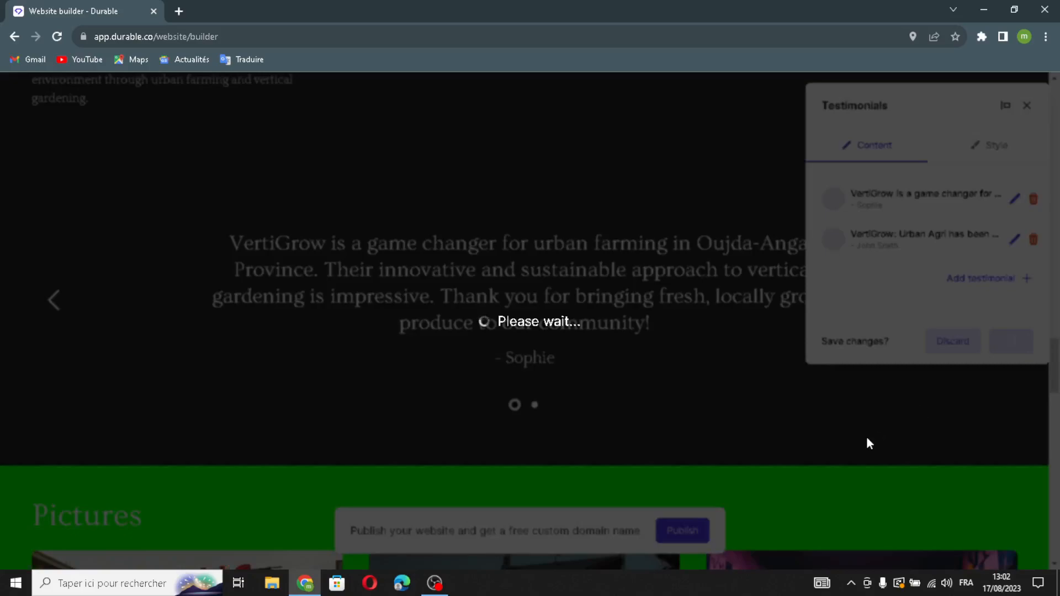
Open the "Pictures" gallery section for editing and generate an additional gallery image with AI
scroll(714, 412, down, 6)
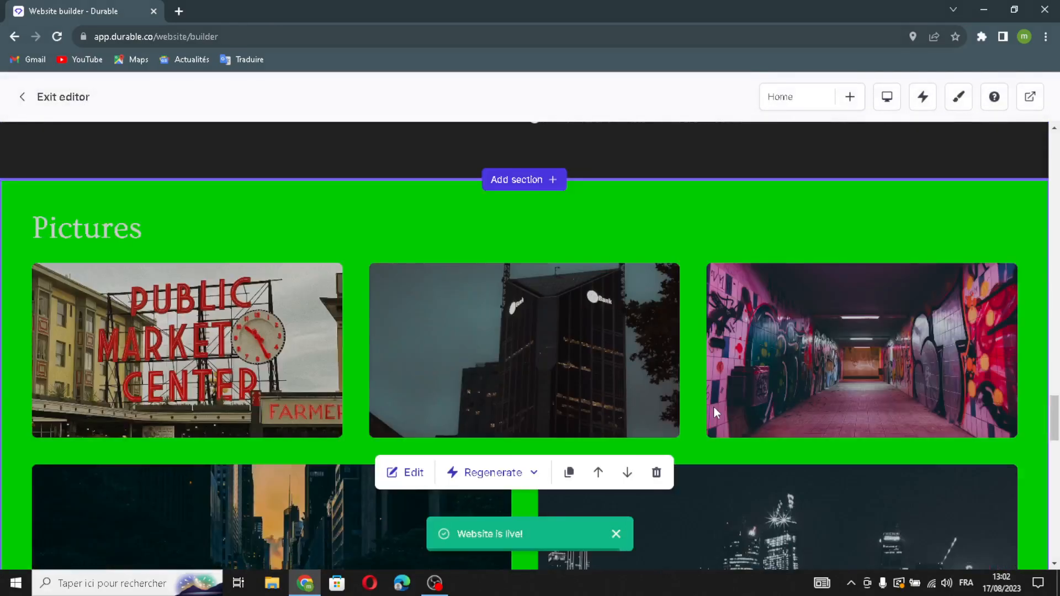
scroll(713, 408, down, 1)
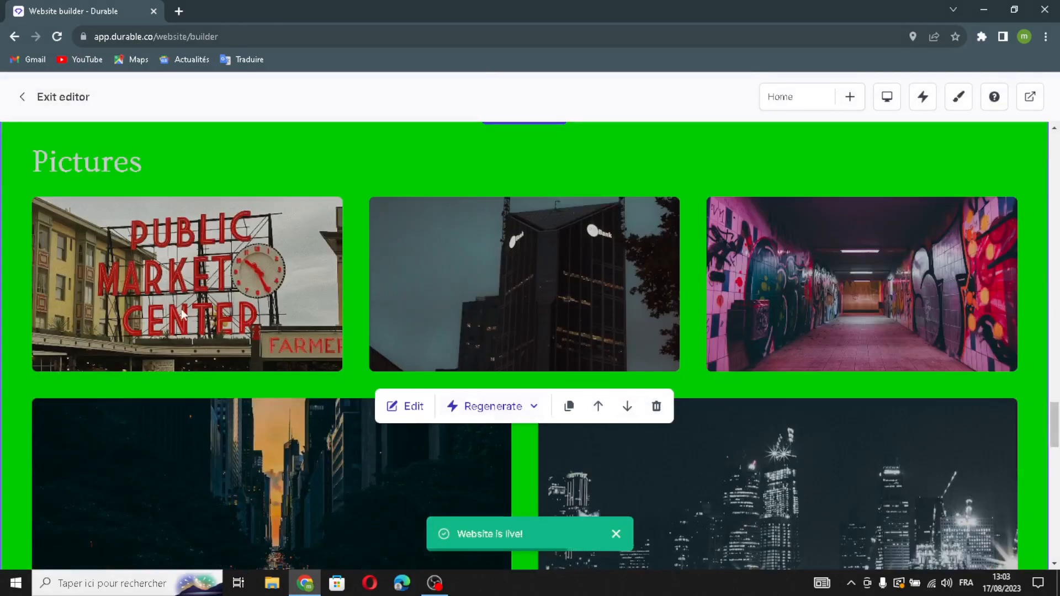
scroll(629, 450, down, 1)
click(416, 349)
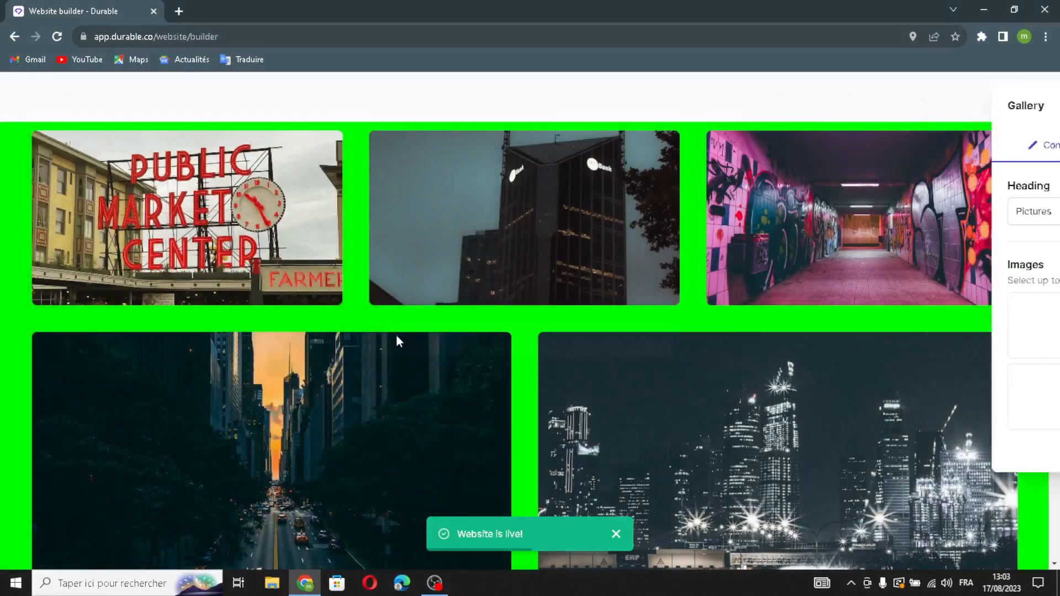
click(905, 212)
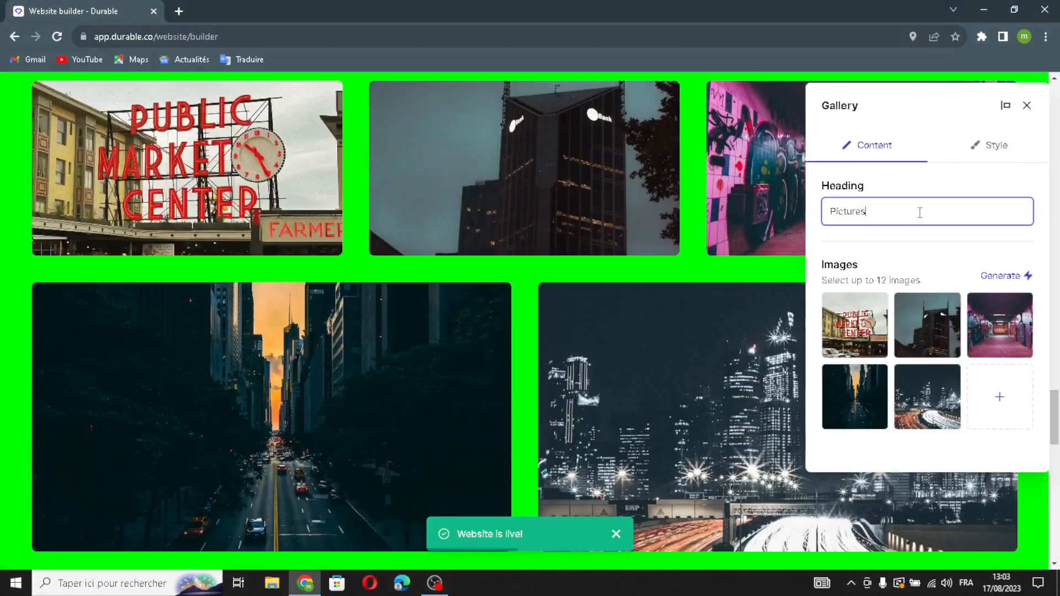
click(1000, 276)
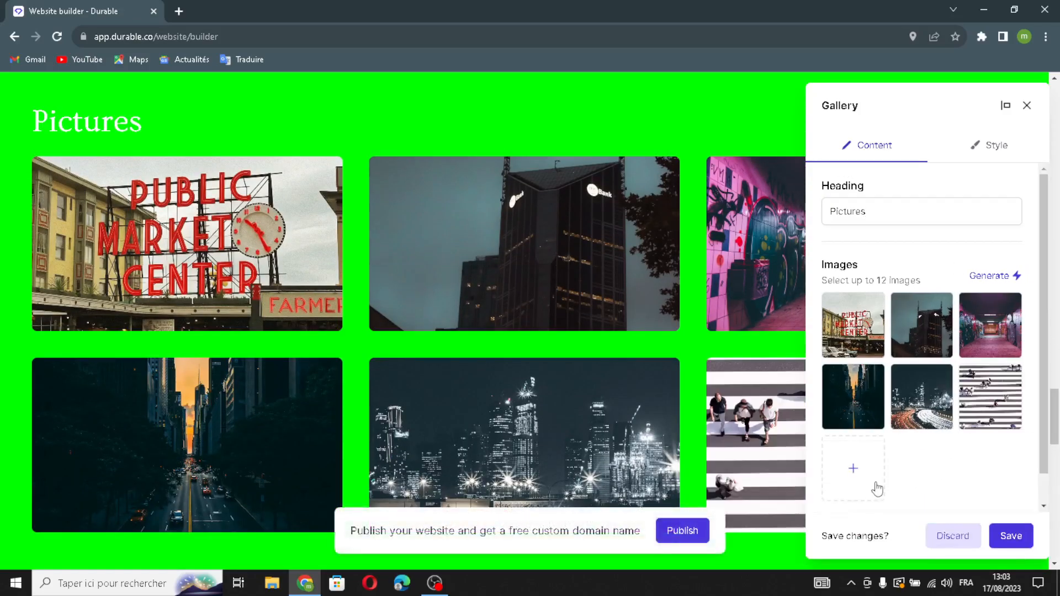
Open the upload option for a new gallery image and search Google in a new tab for "urban farming and vertical gardening"
click(850, 470)
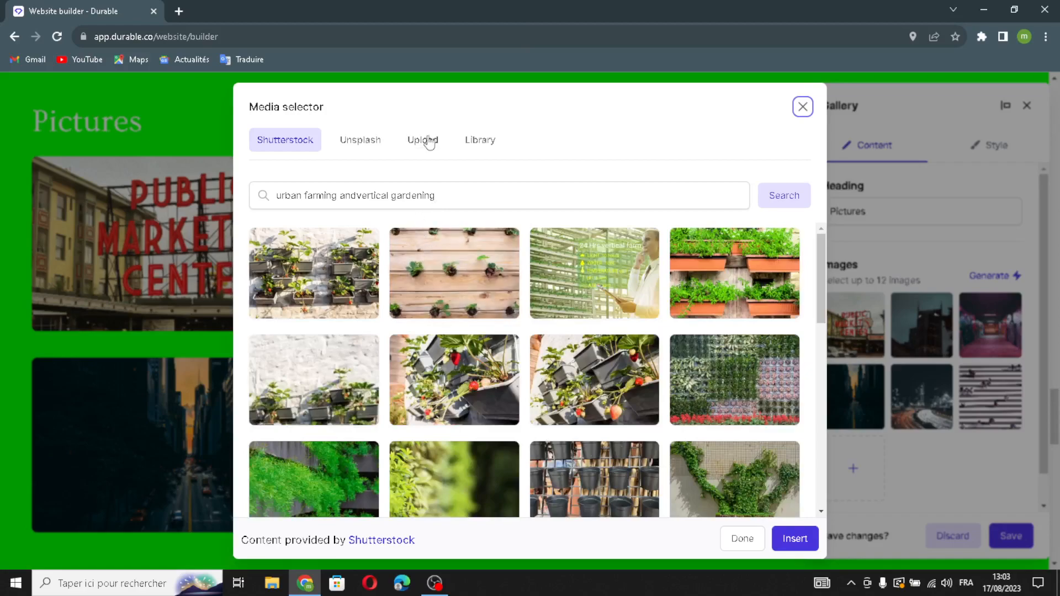
click(423, 140)
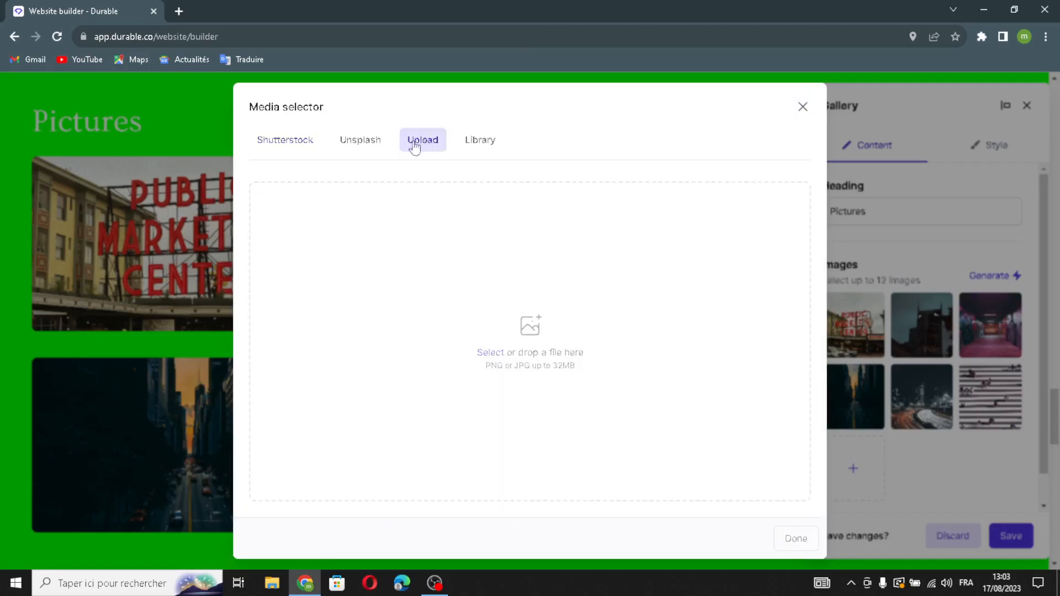
click(184, 11)
text(u)
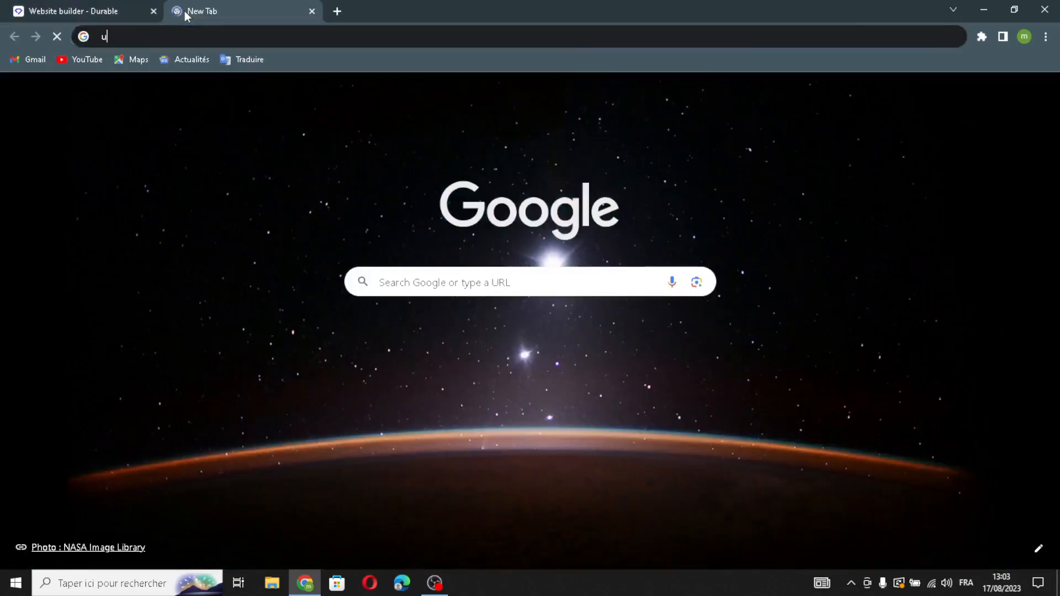
text(rban )
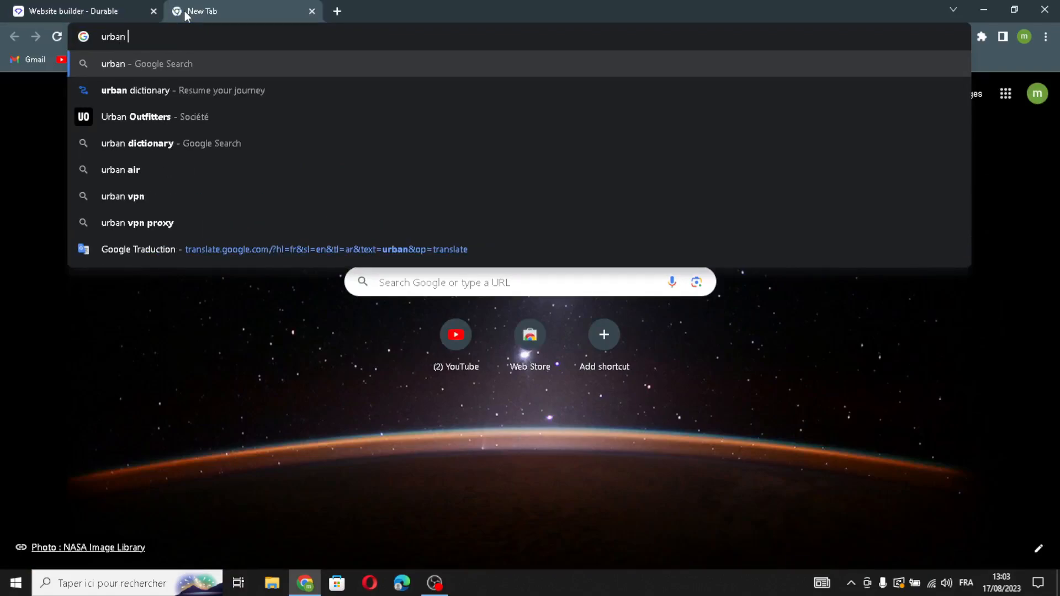
text(farmin)
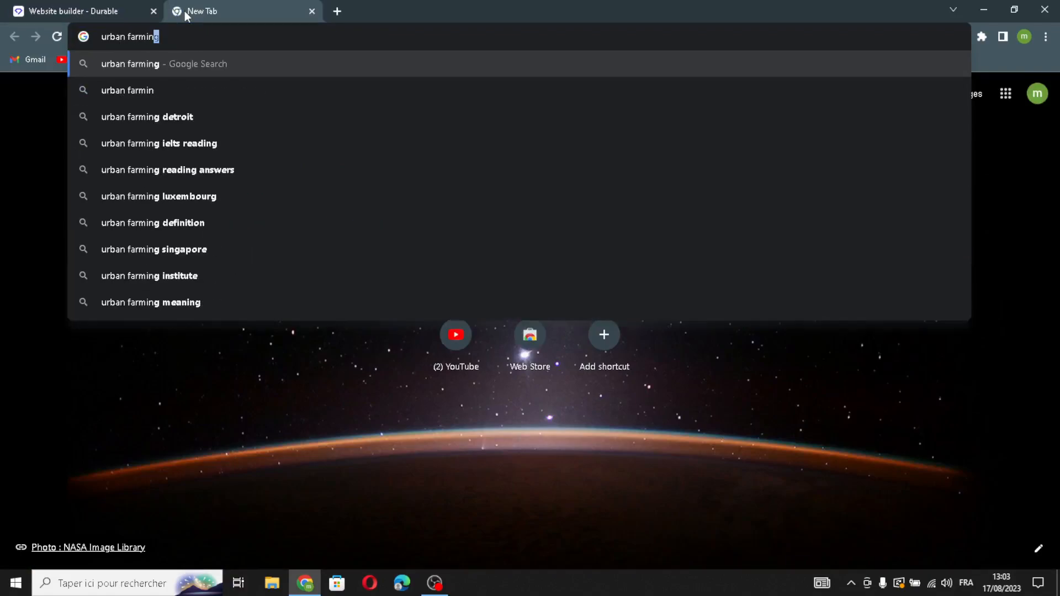
text(g and)
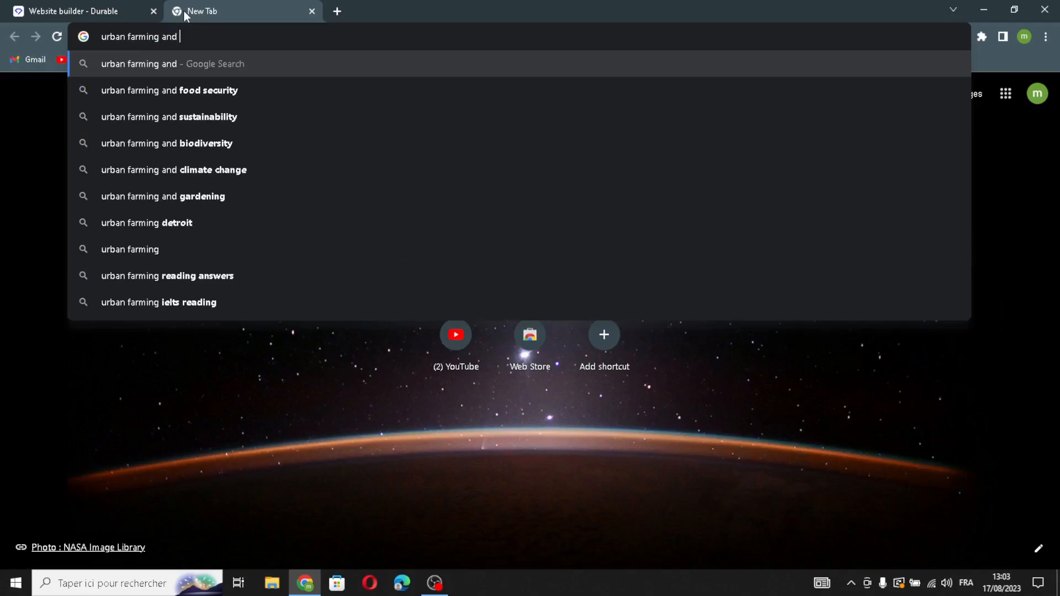
text( ve)
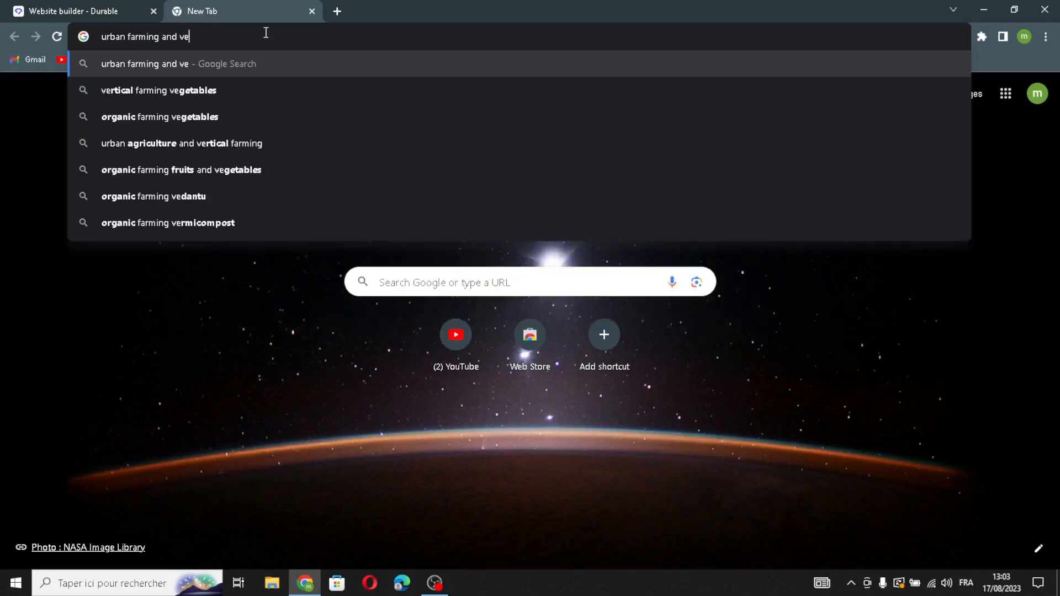
text(rtical )
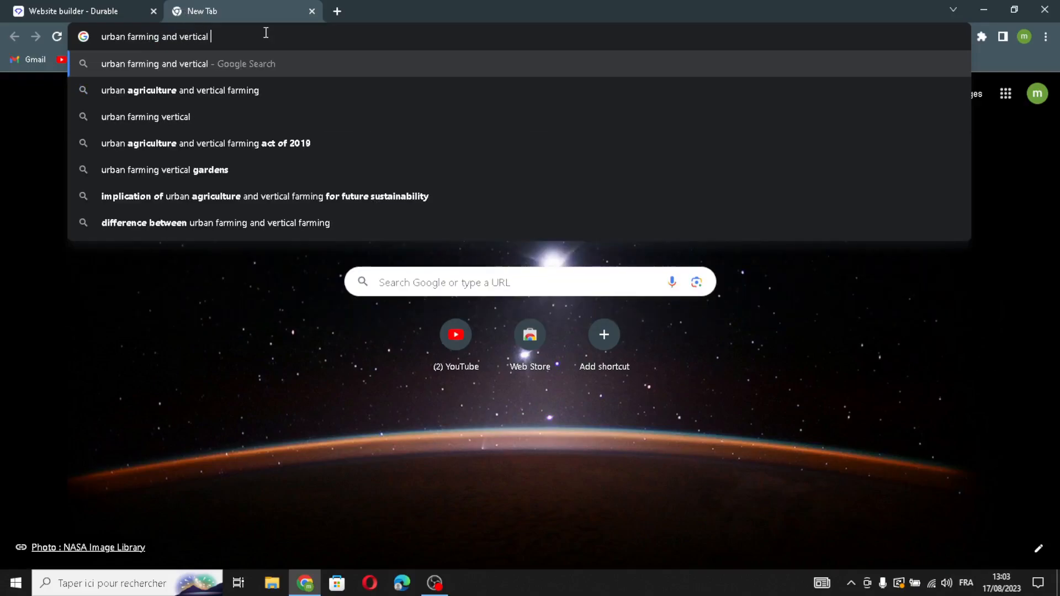
text(gardening)
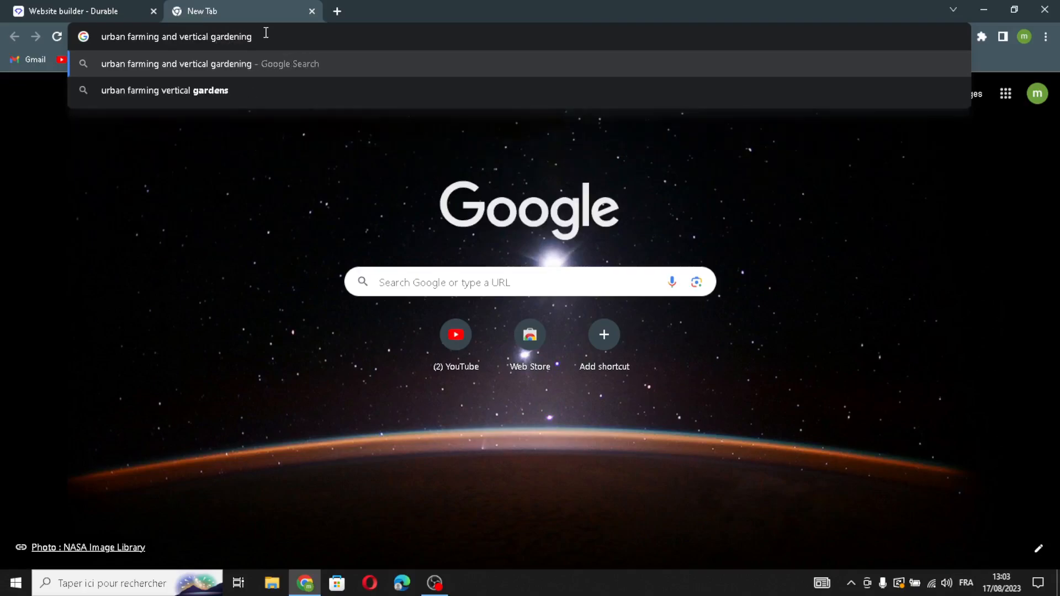
key(Return)
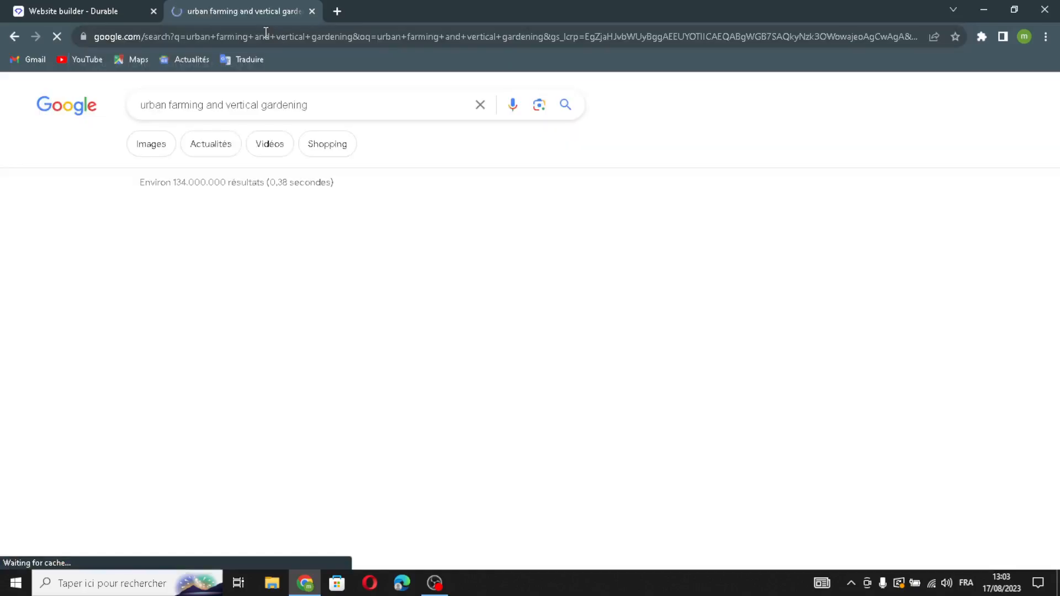
Take the picture of the planted mountain under a glass dome from the image results and upload it to the "Pictures" gallery
click(174, 150)
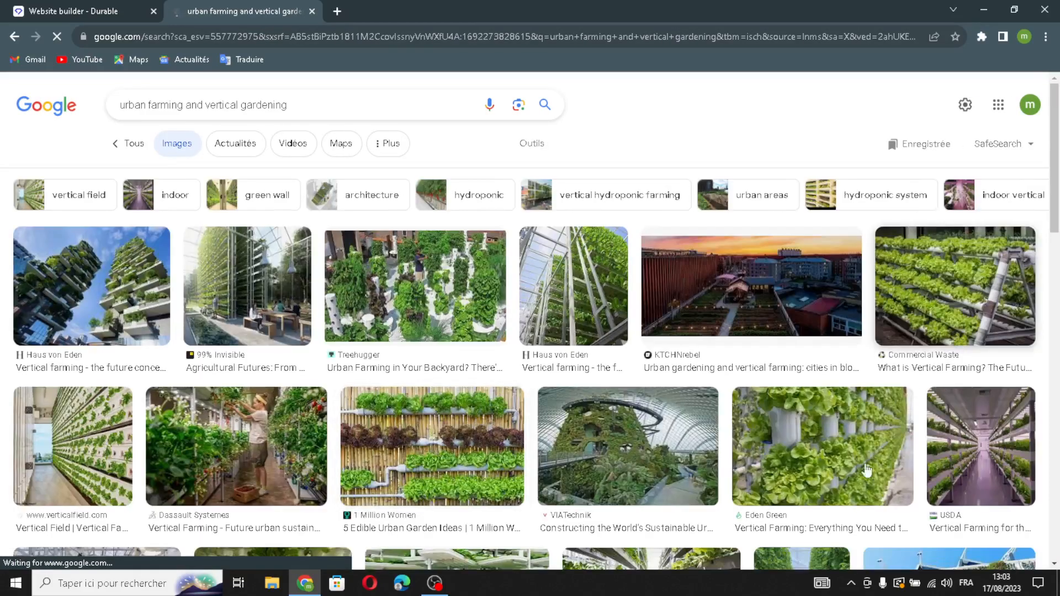
drag(486, 433, 270, 11)
drag(530, 320, 597, 380)
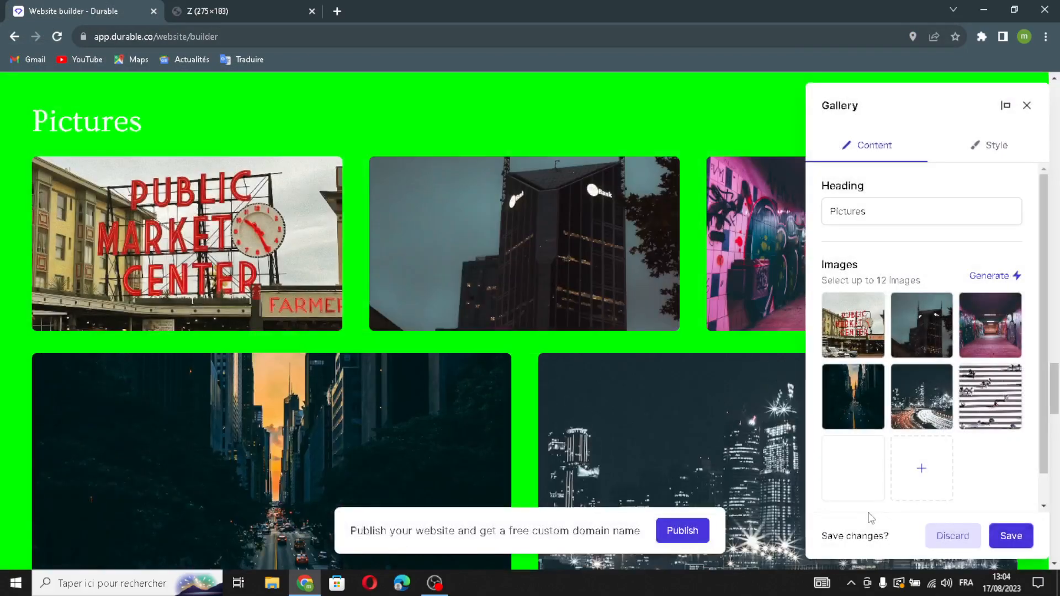
Insert the Shutterstock picture of green foliage against dark wooden boards into the gallery and save the section
click(924, 475)
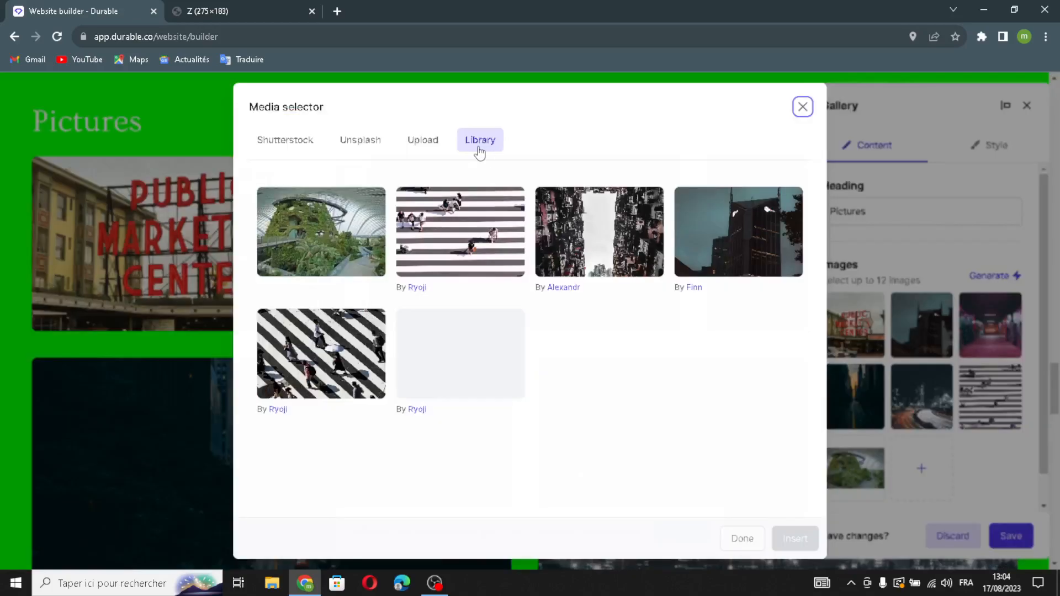
click(296, 144)
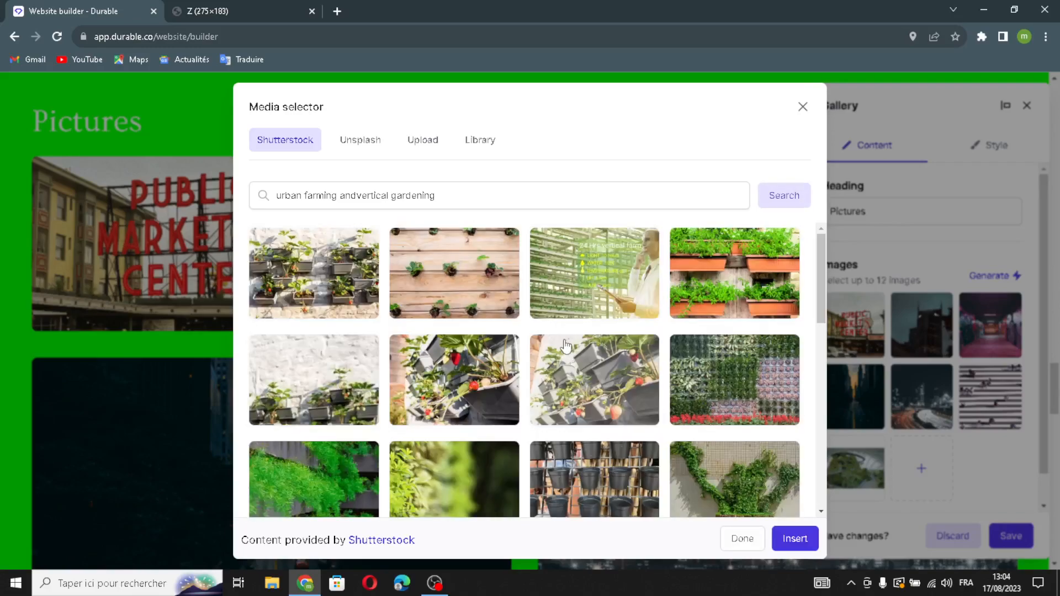
scroll(484, 406, down, 2)
click(347, 367)
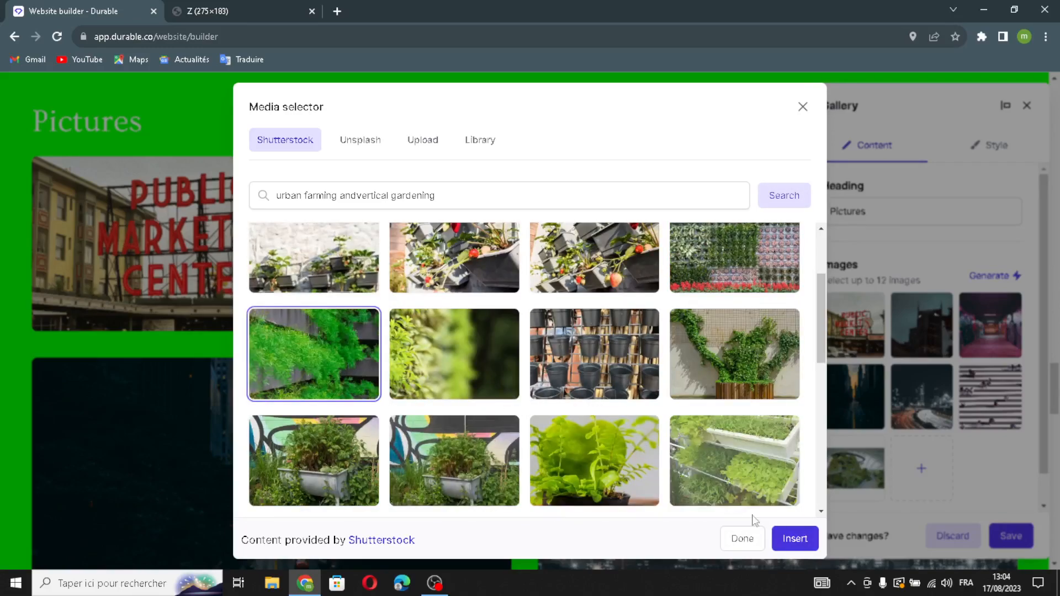
click(795, 538)
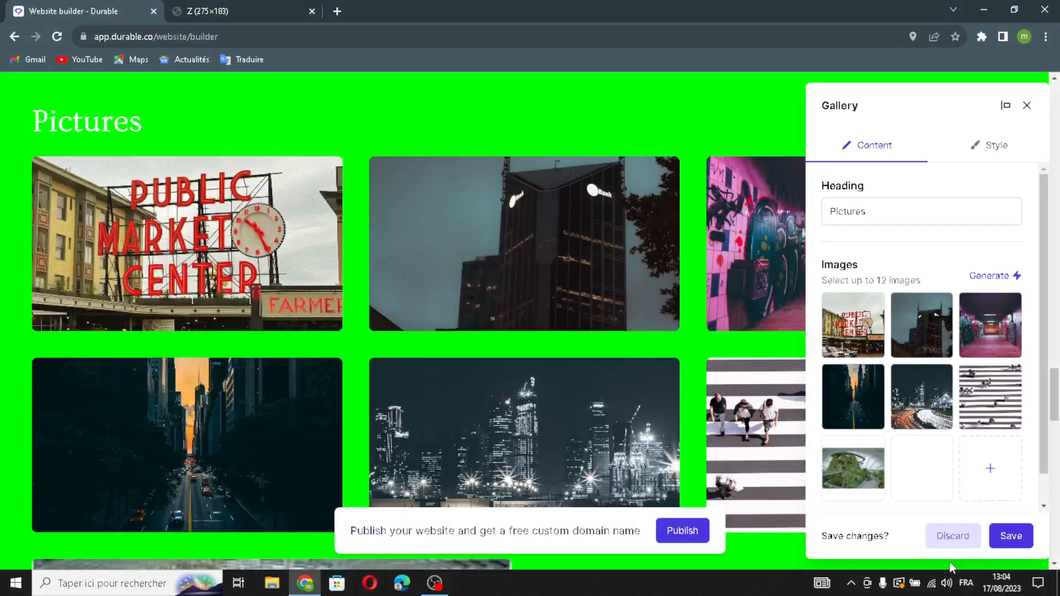
click(1009, 536)
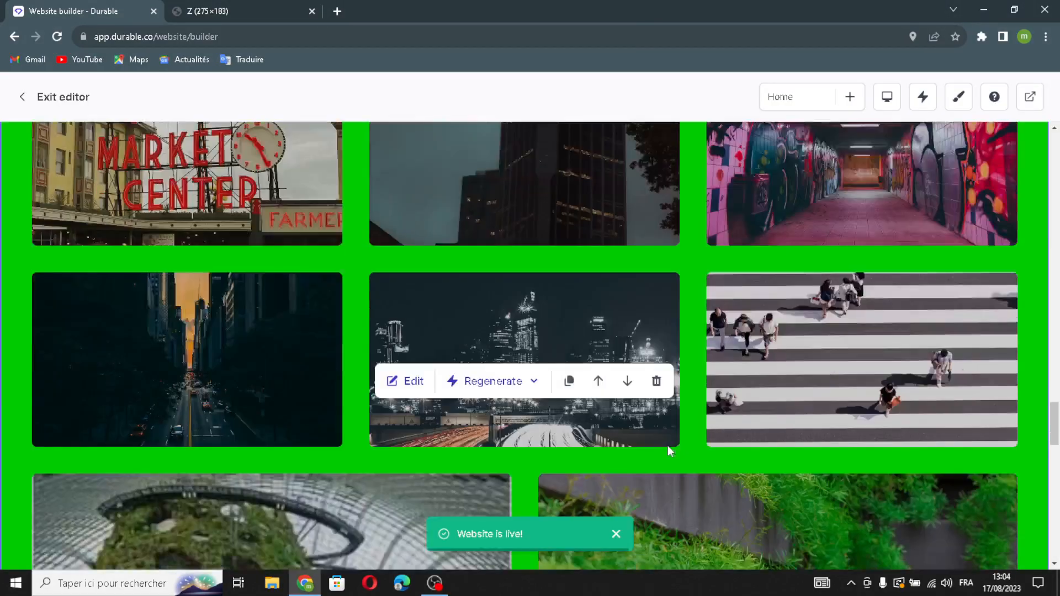
Open the Location section for editing and review its heading and business address fields
scroll(667, 446, down, 10)
scroll(666, 447, down, 2)
click(408, 294)
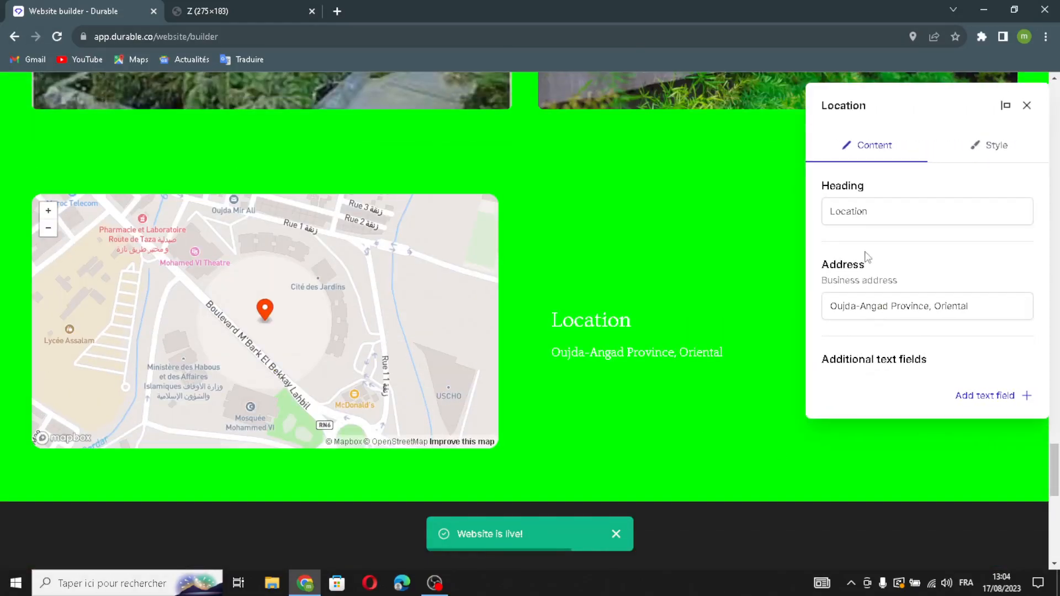
click(893, 212)
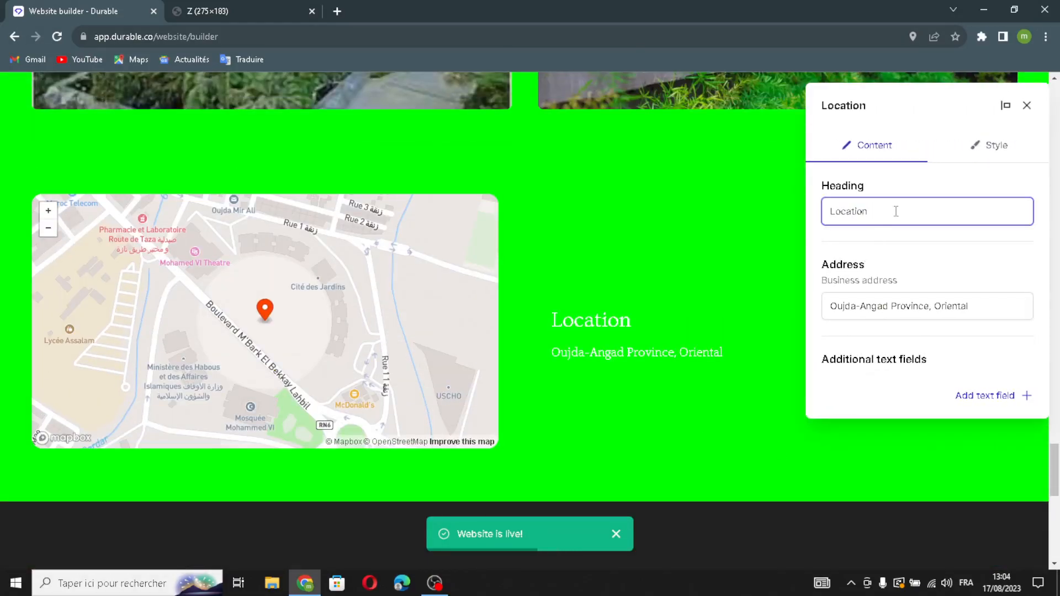
click(960, 302)
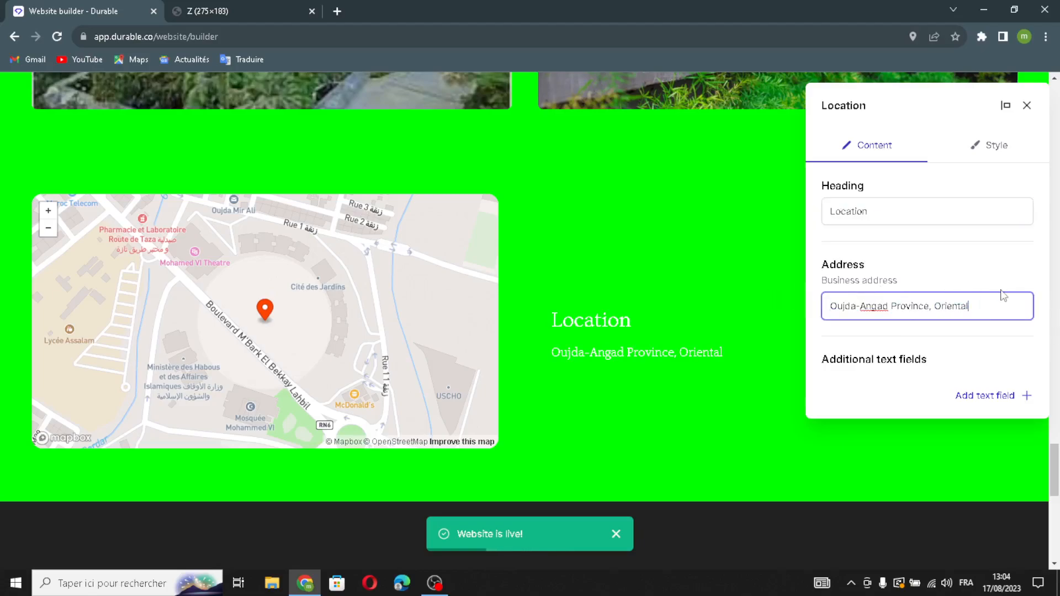
Open a new additional text field for the Location section, check its title and content fields, and close it without saving
click(1004, 405)
click(986, 397)
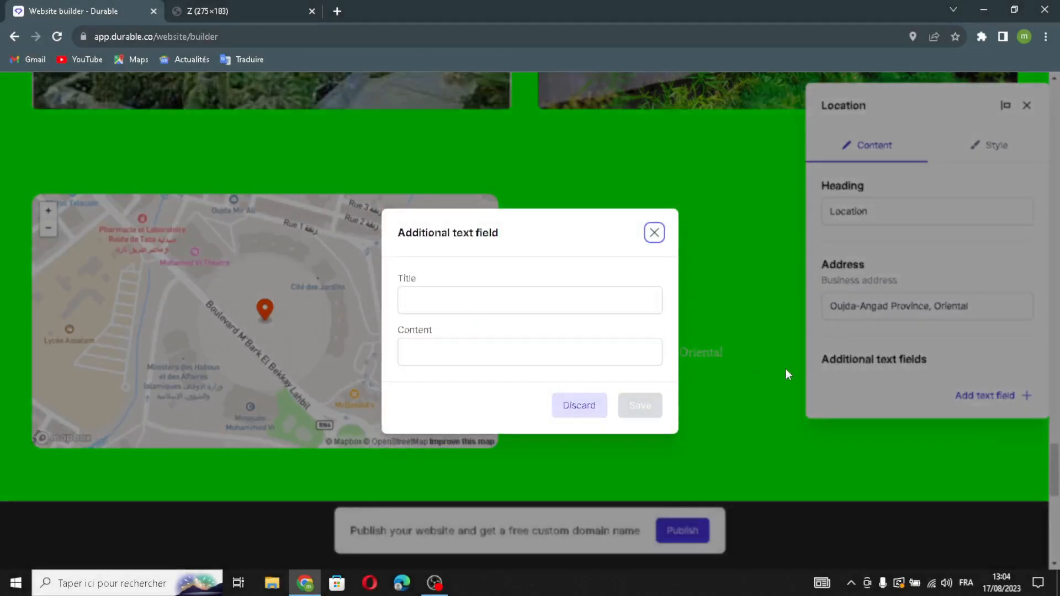
click(460, 300)
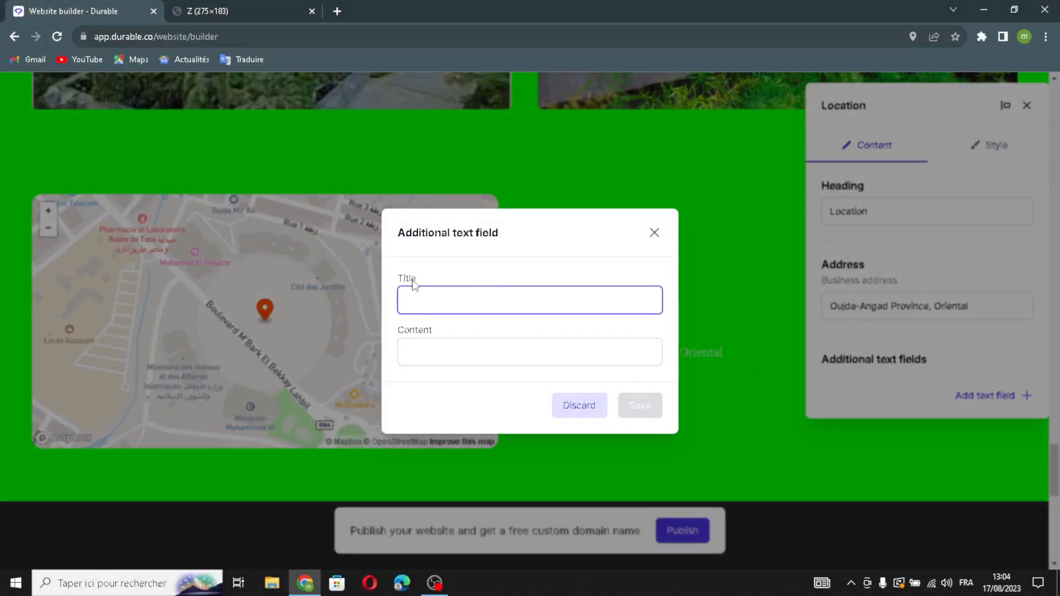
click(416, 343)
click(647, 235)
click(655, 233)
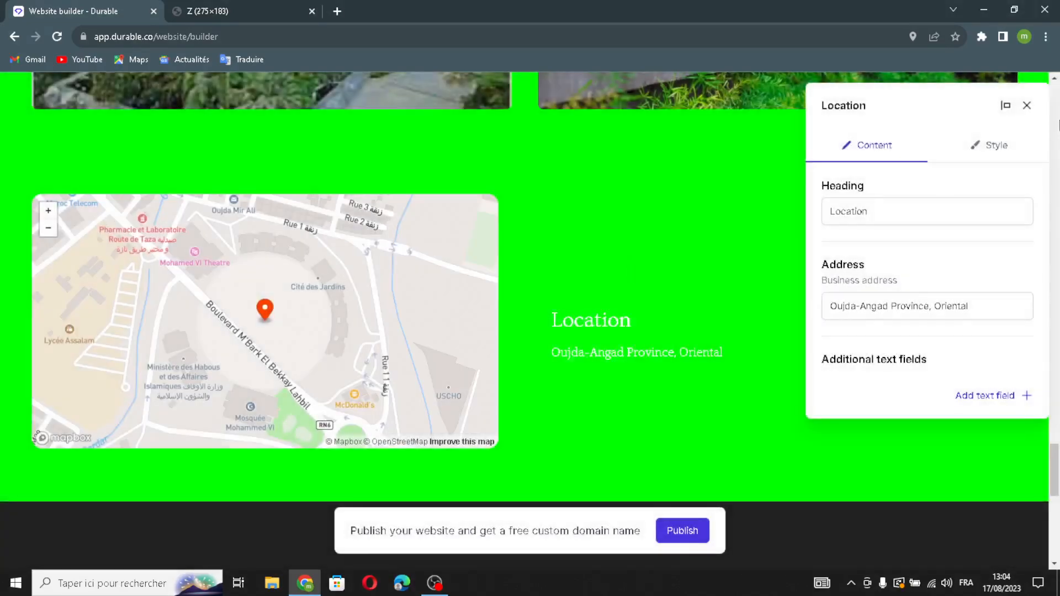
Review the Location section's style settings, from map type and theme to marker color, spacing and background, and close the section editor
click(983, 149)
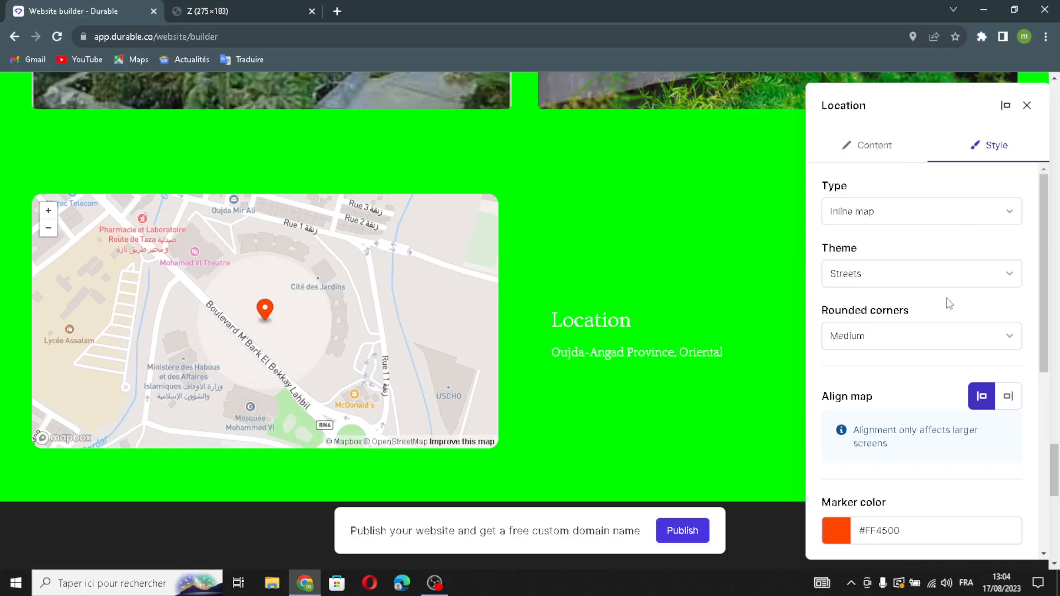
scroll(911, 356, down, 2)
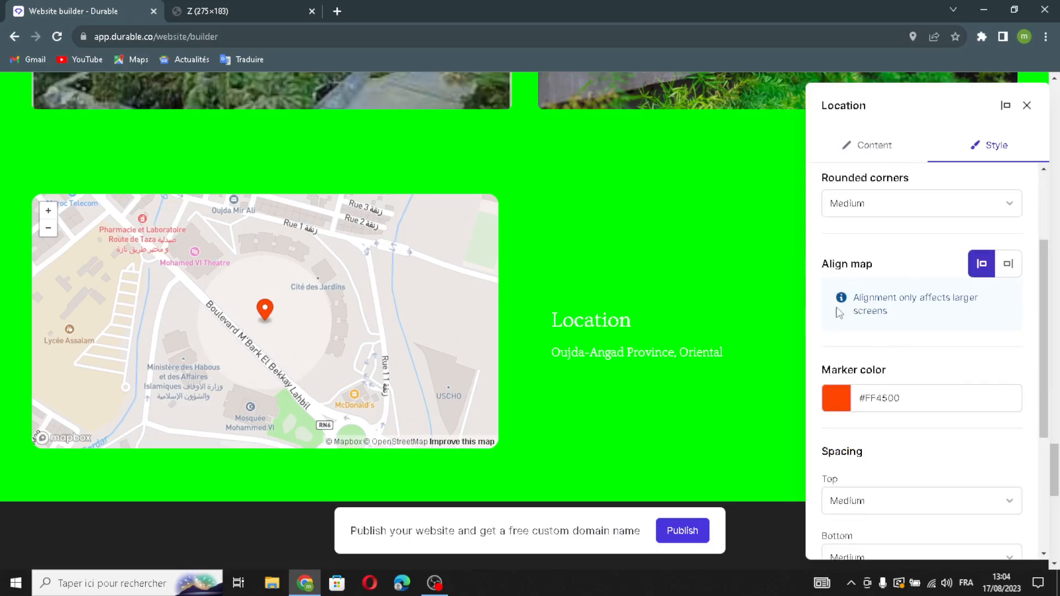
scroll(931, 431, down, 3)
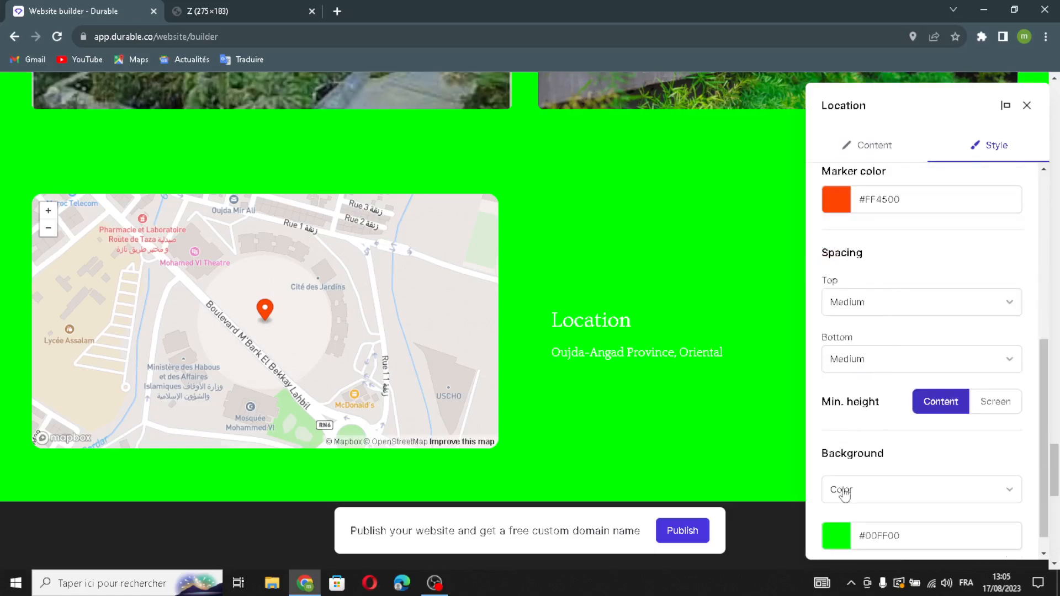
scroll(843, 495, down, 1)
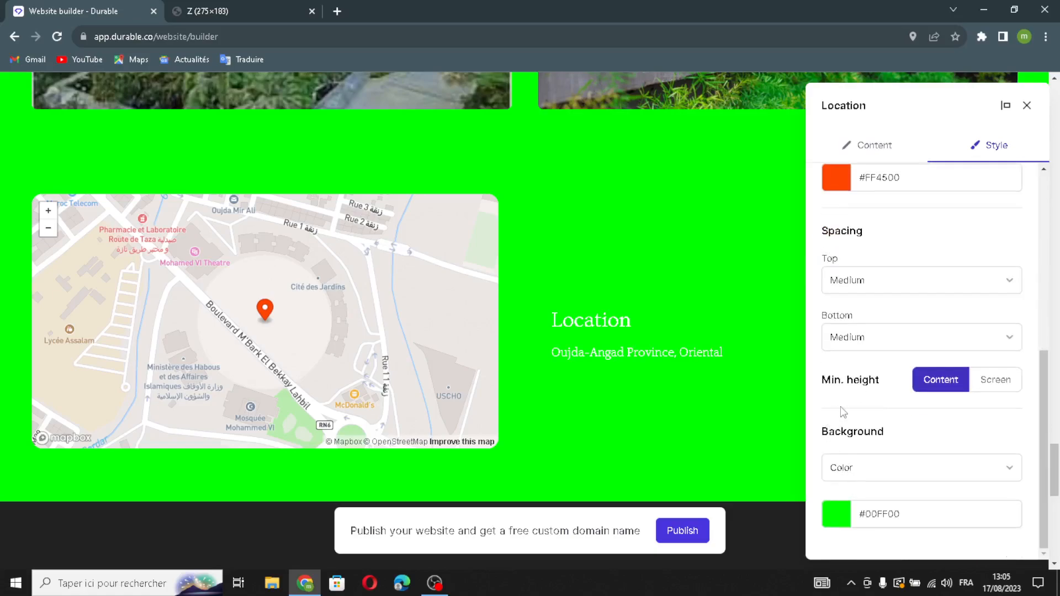
click(1026, 106)
Open the Contact form section for editing and regenerate its heading and introductory text with AI
scroll(705, 316, down, 4)
scroll(622, 393, up, 2)
scroll(592, 396, down, 2)
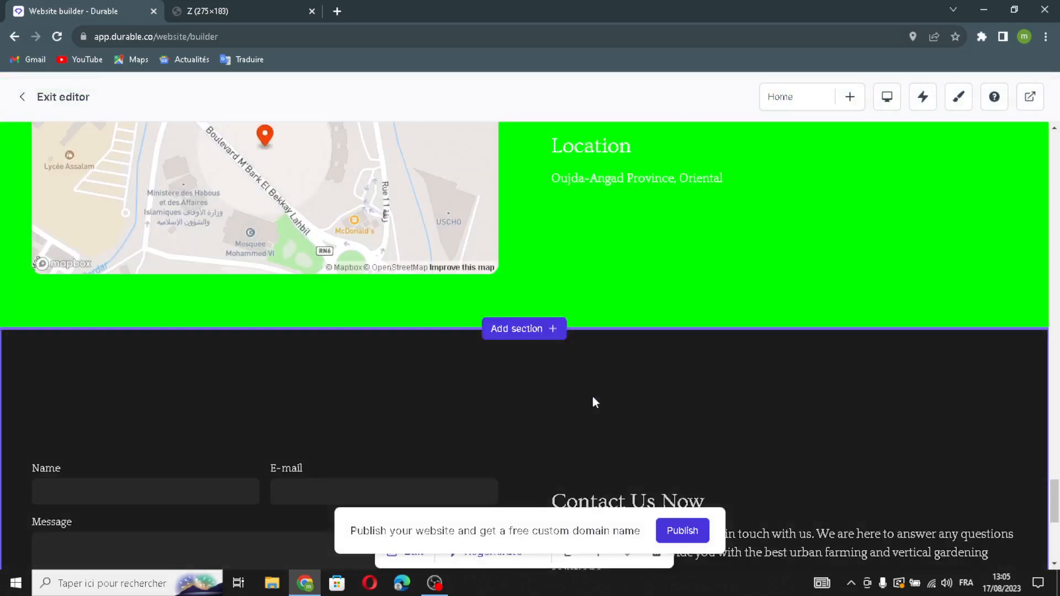
scroll(592, 401, down, 3)
click(409, 354)
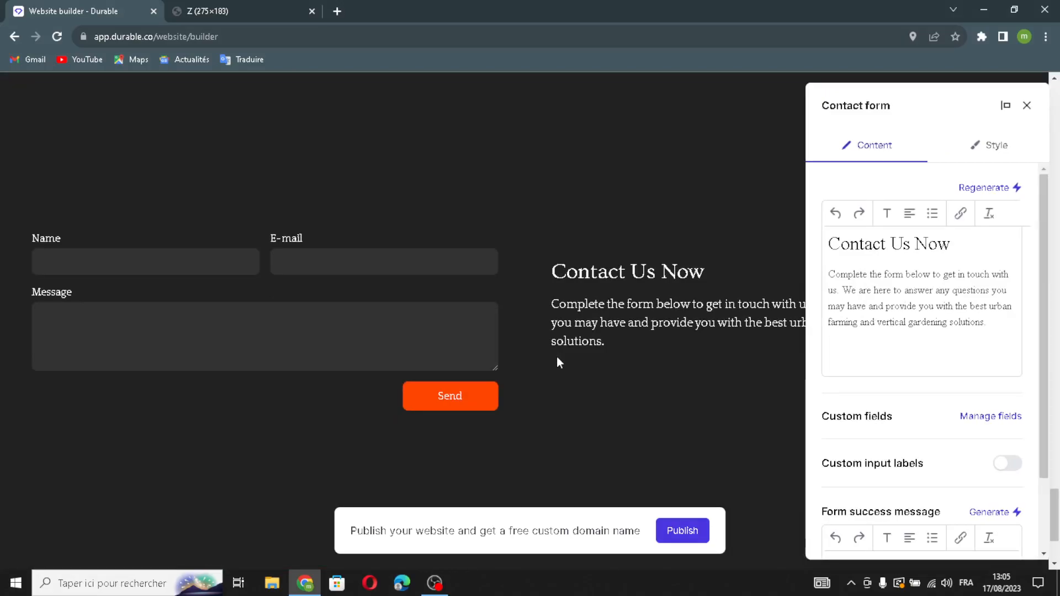
click(984, 187)
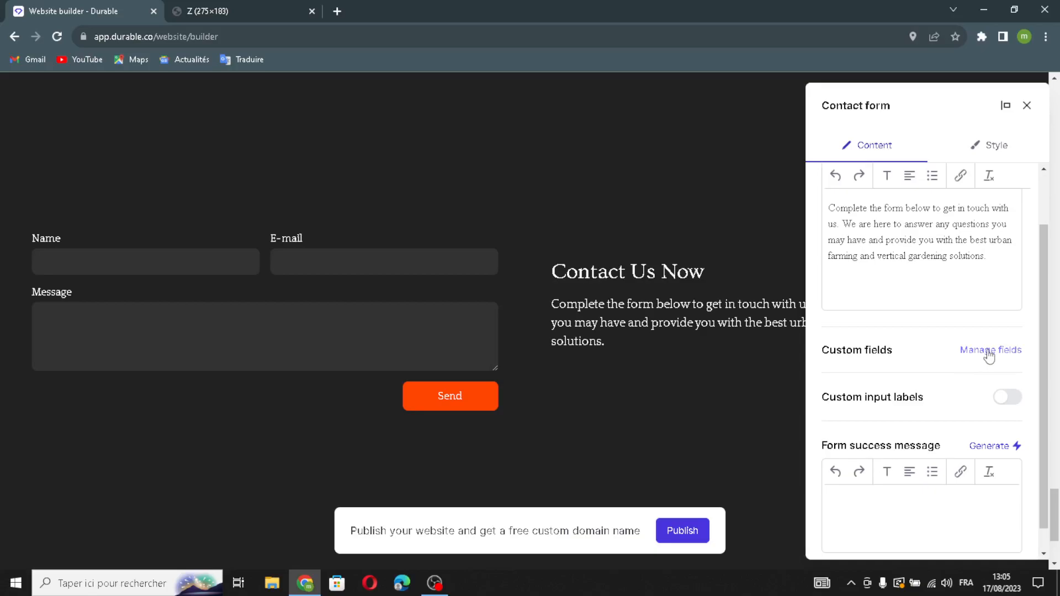
Check the contact form's custom fields, close them without adding one, and turn on custom input labels
click(988, 351)
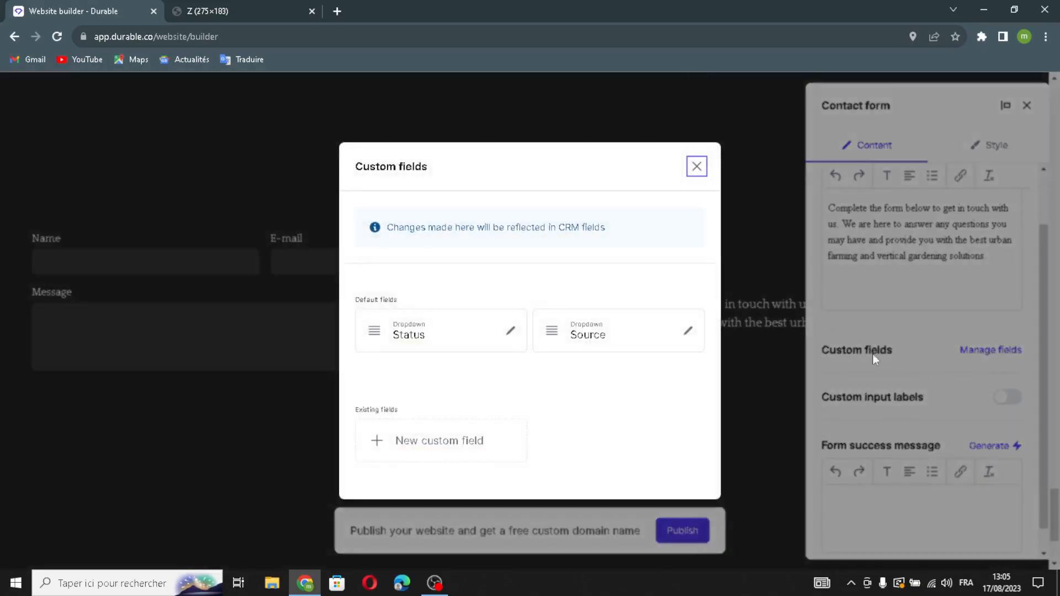
click(696, 166)
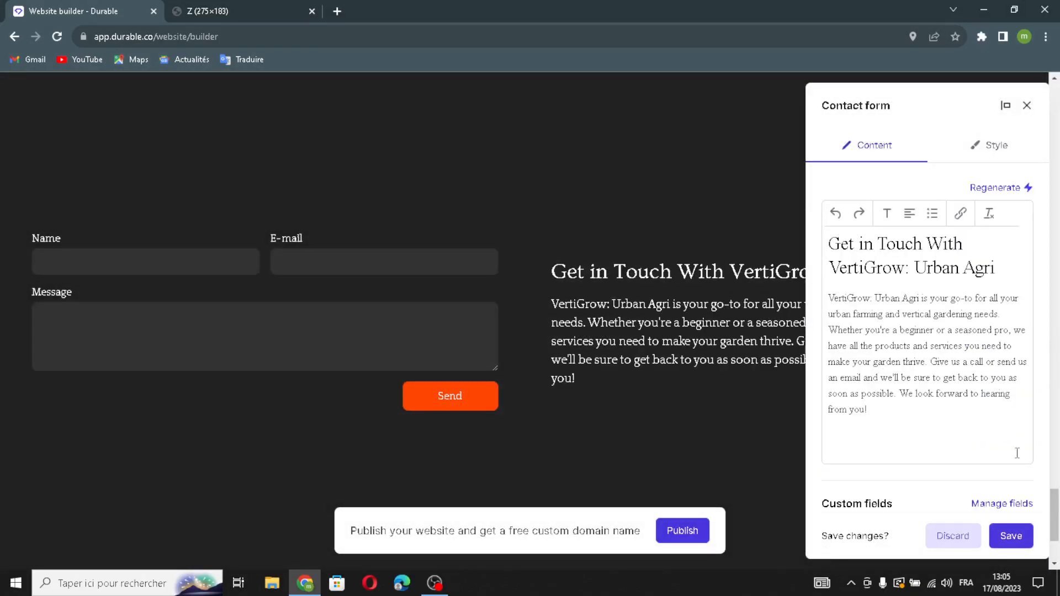
scroll(967, 469, down, 4)
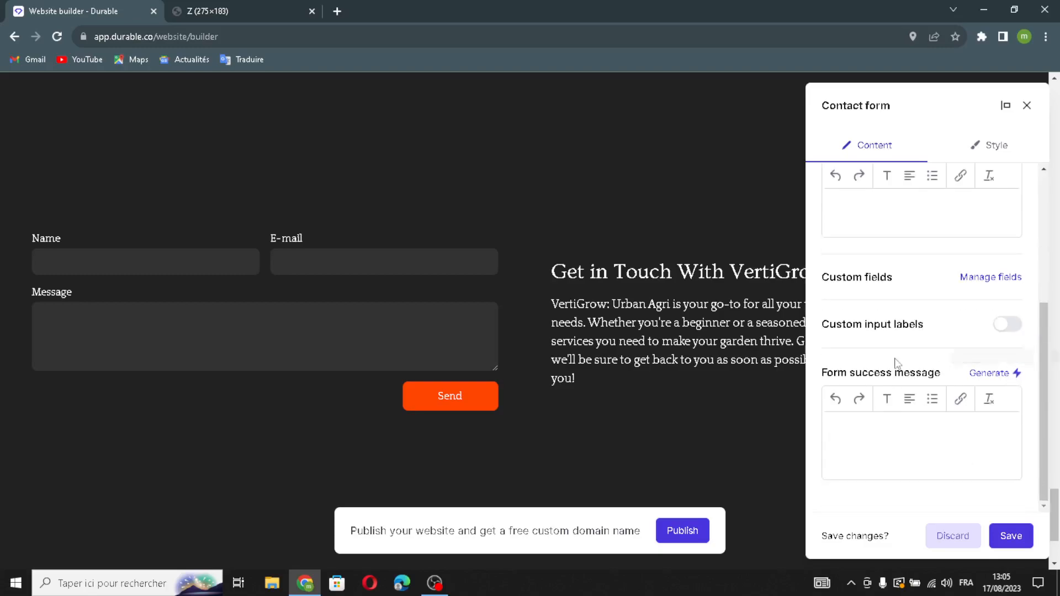
scroll(914, 318, up, 4)
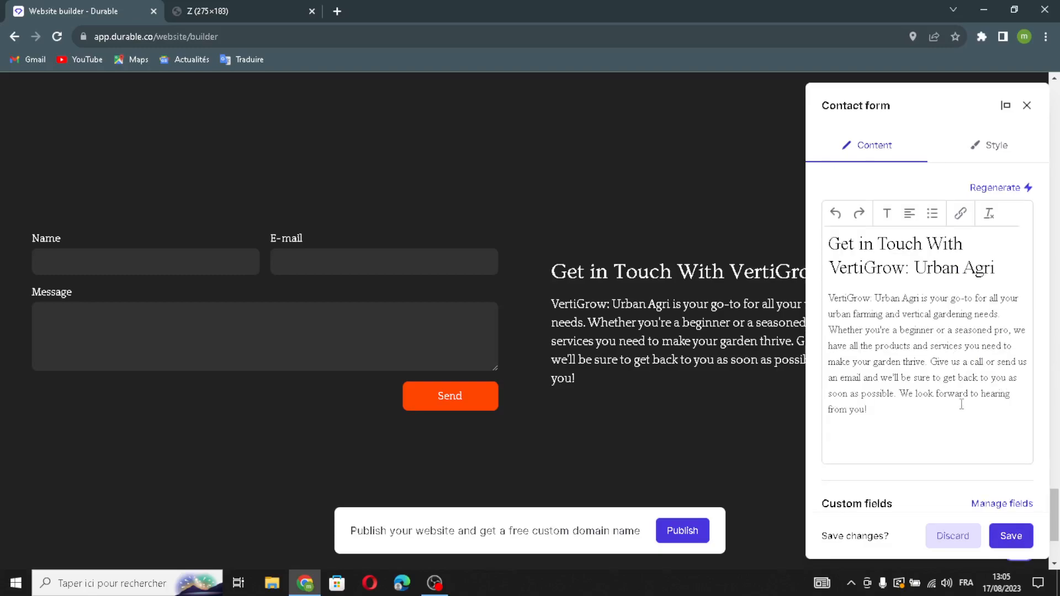
scroll(963, 431, down, 3)
scroll(905, 391, down, 1)
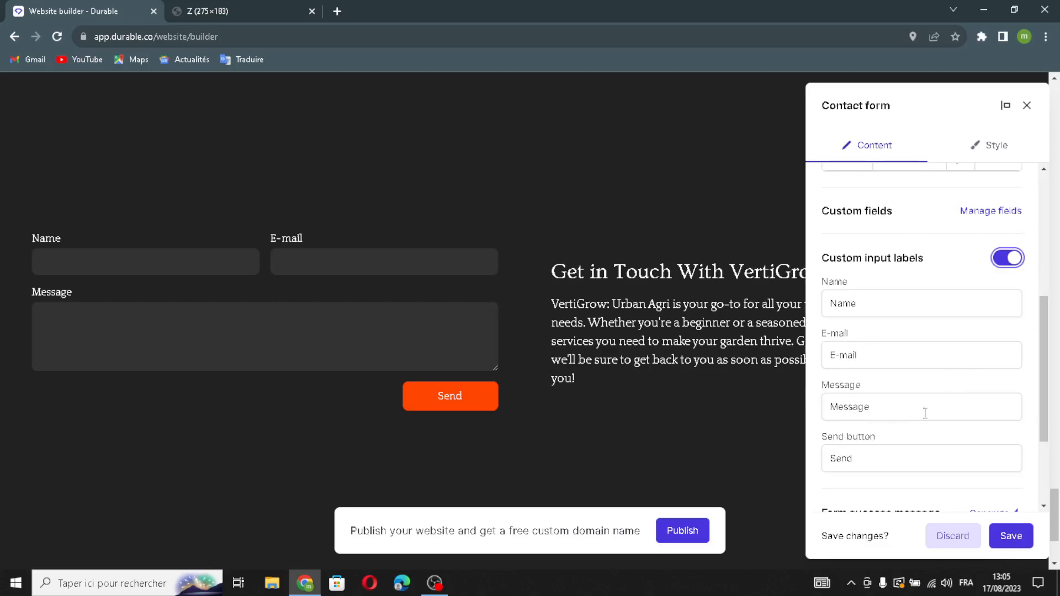
Generate a success message for the contact form with AI and save the section
scroll(924, 411, down, 2)
click(988, 381)
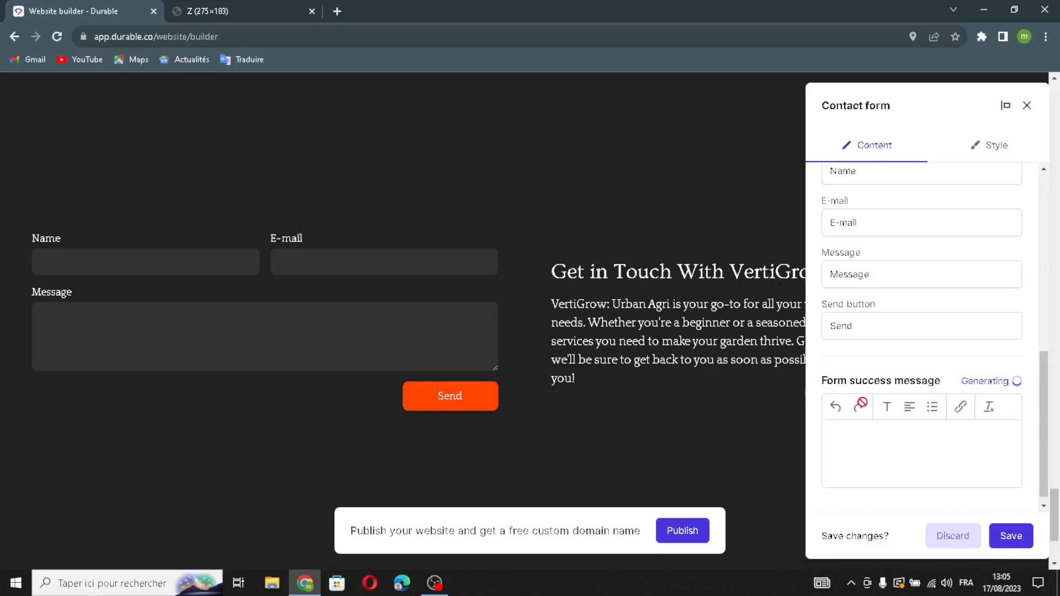
scroll(988, 394, down, 3)
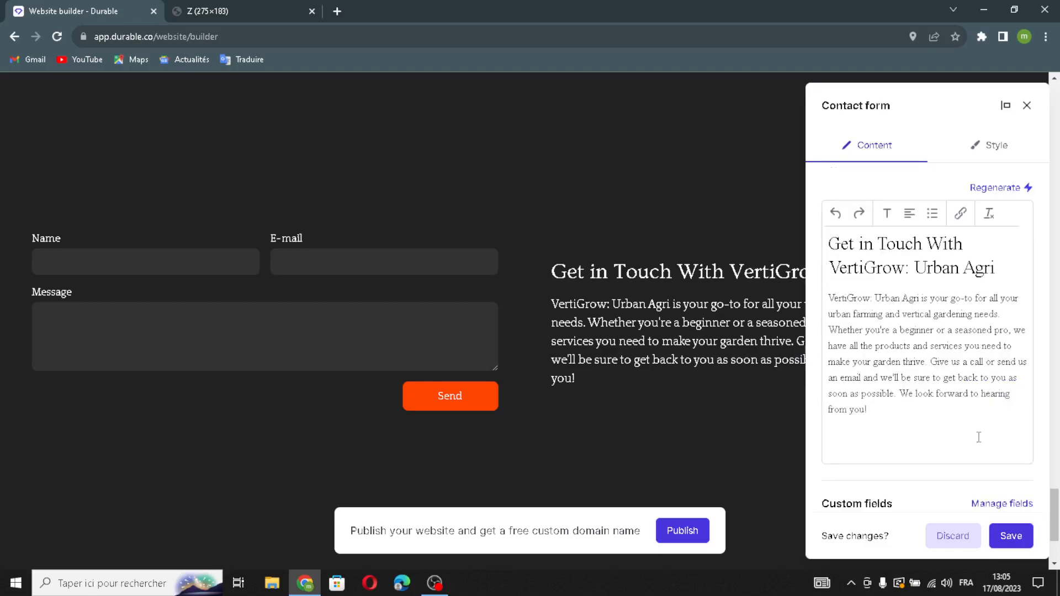
scroll(978, 438, down, 5)
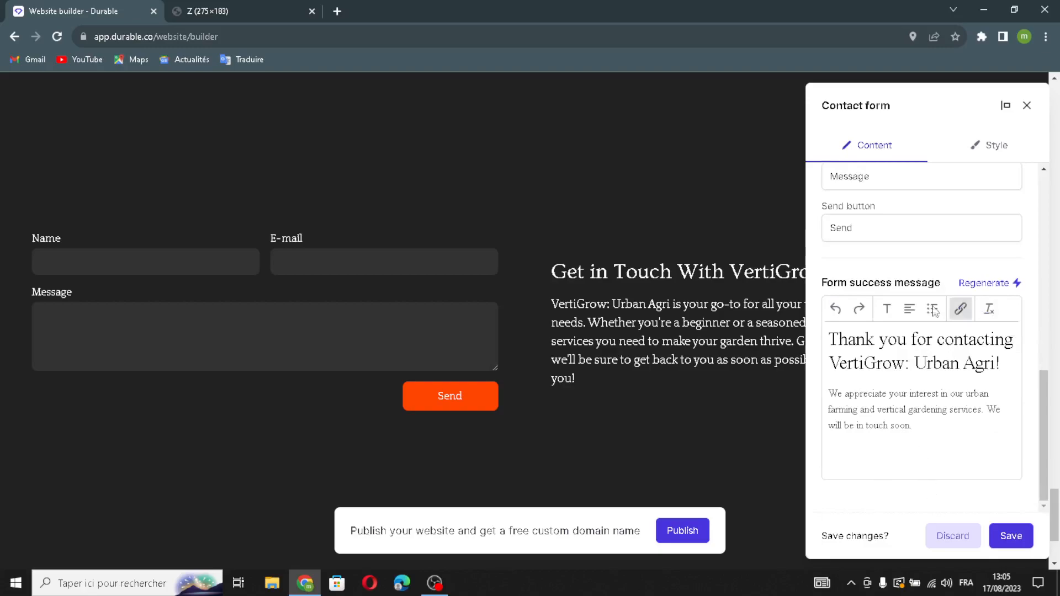
click(1010, 535)
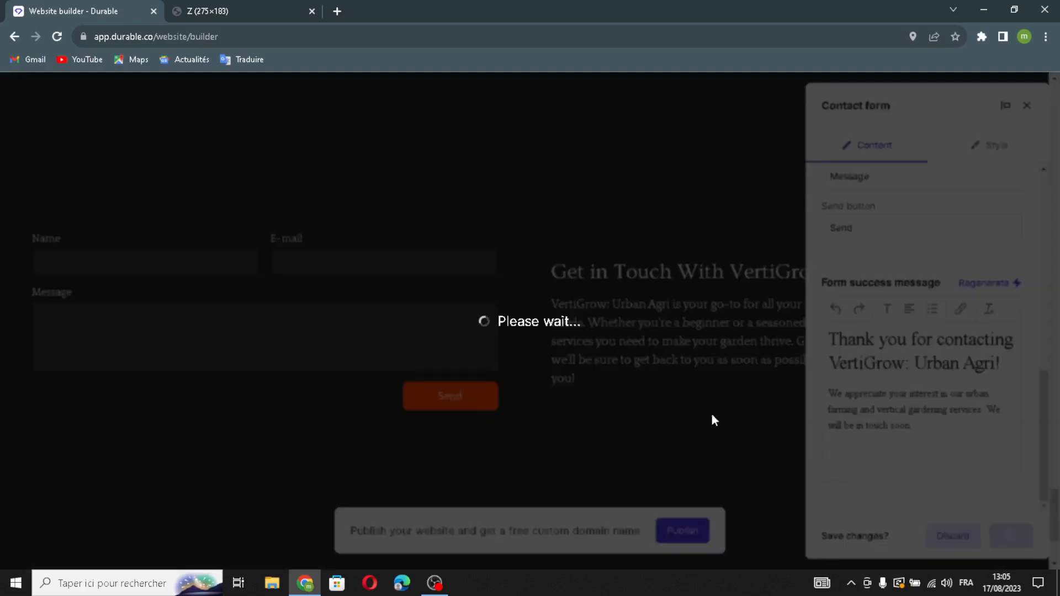
Open the footer for editing, turn on the logo option, and check the additional details field
scroll(627, 414, down, 3)
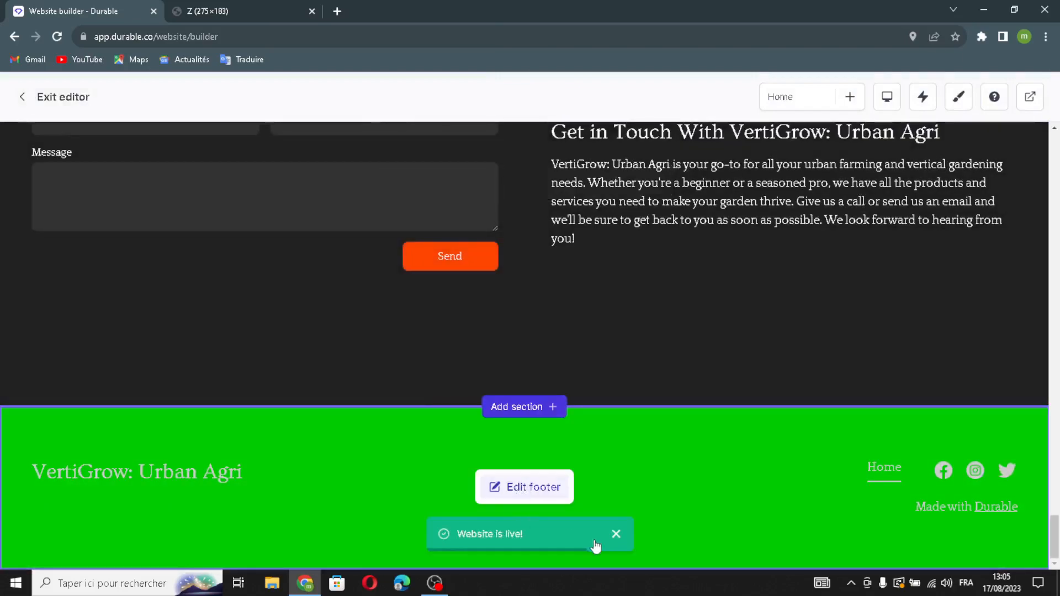
click(507, 487)
click(932, 289)
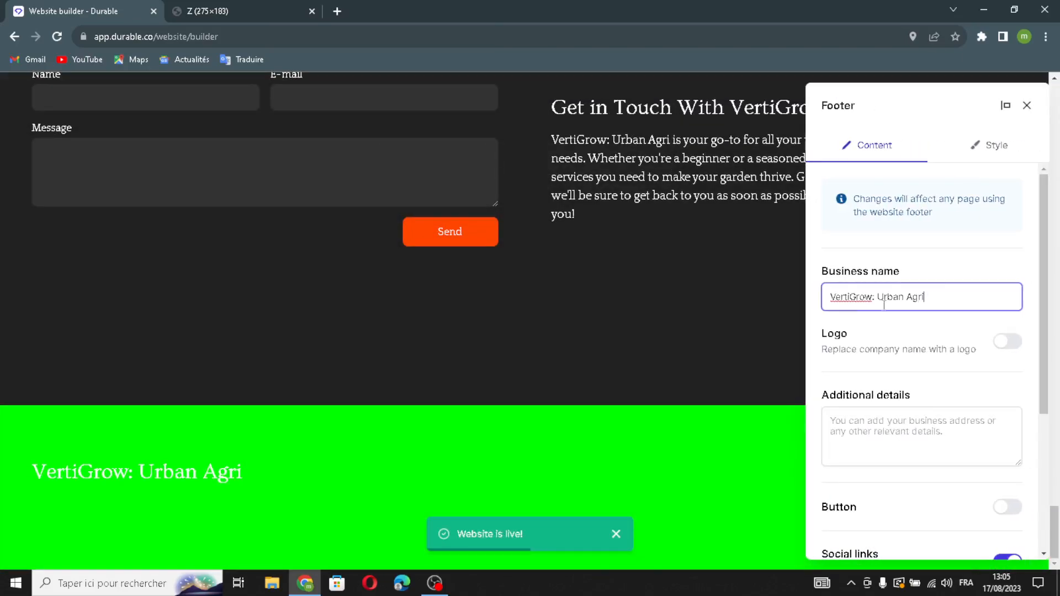
click(1010, 348)
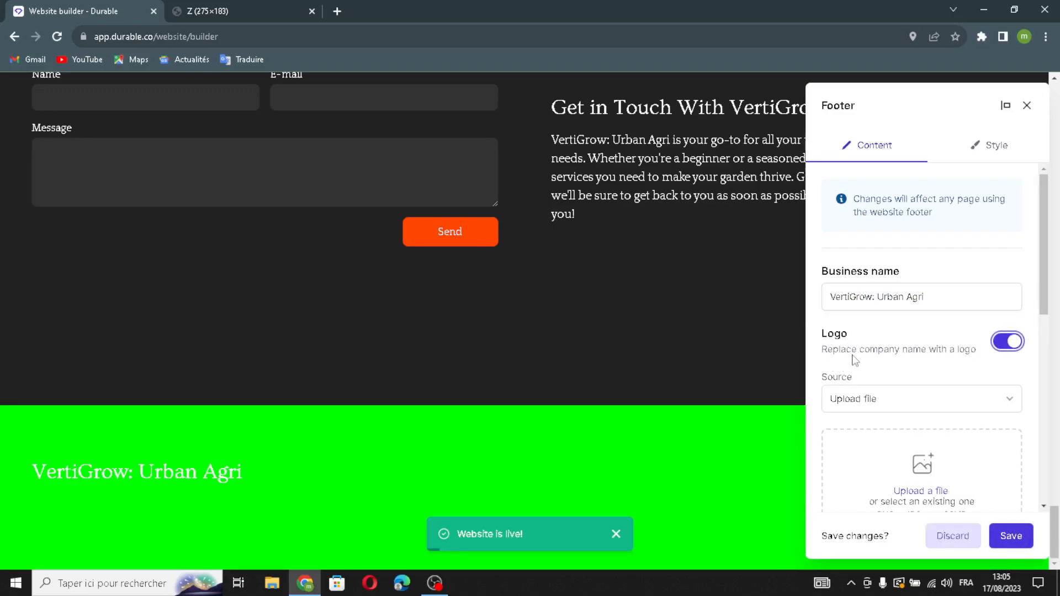
scroll(935, 441, down, 2)
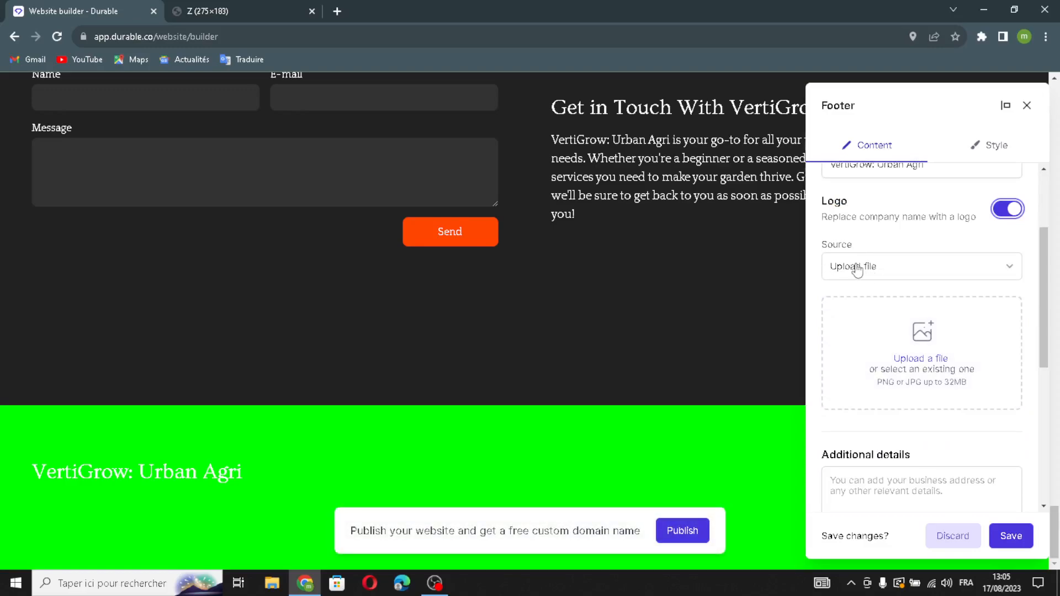
scroll(850, 425, down, 3)
click(864, 301)
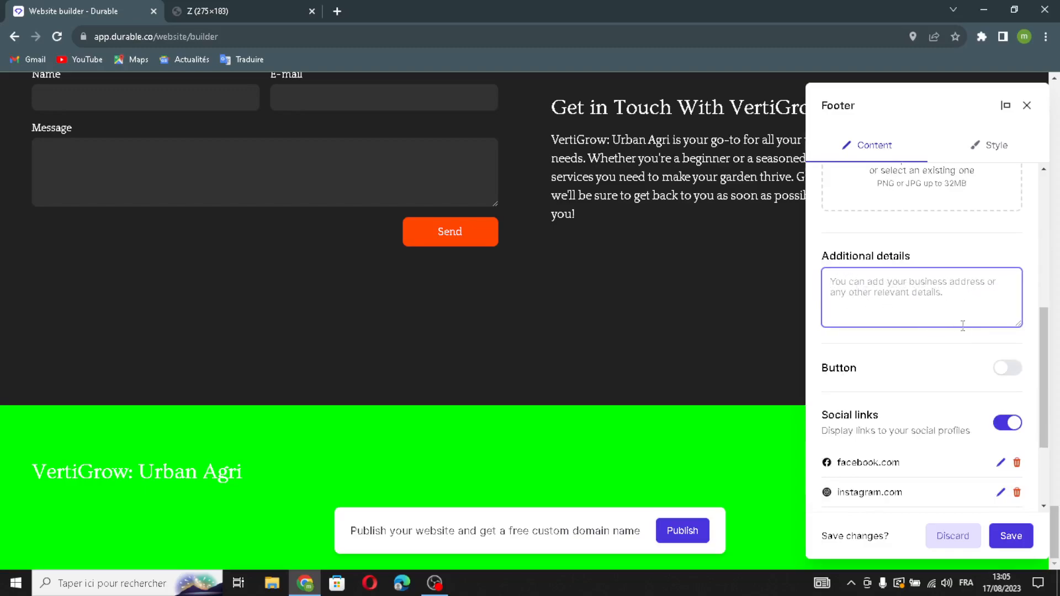
Turn on the footer's button, and open a new social link form and close it without adding a channel
scroll(945, 356, down, 2)
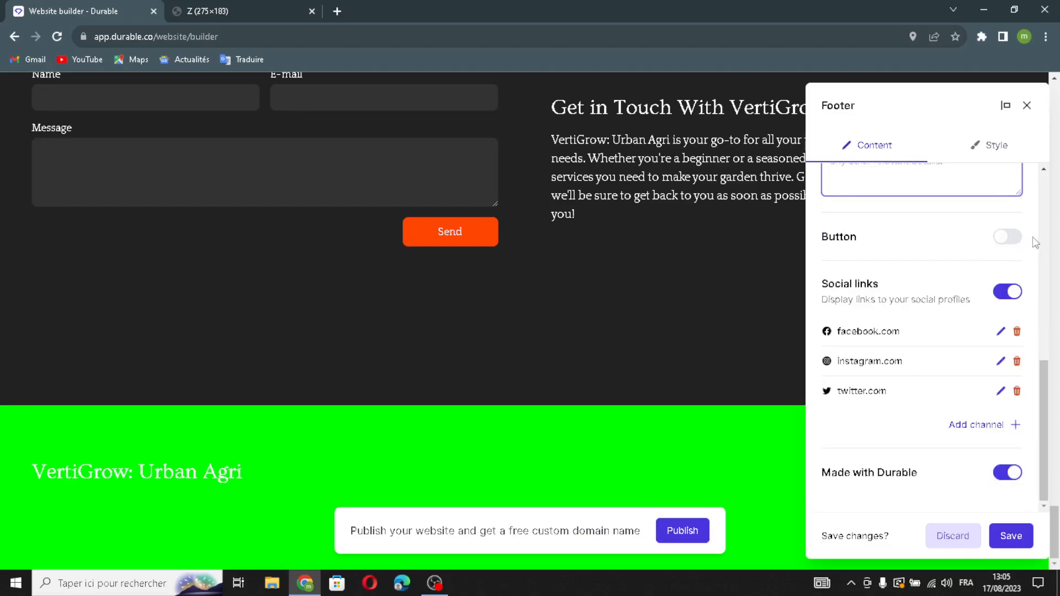
click(1006, 237)
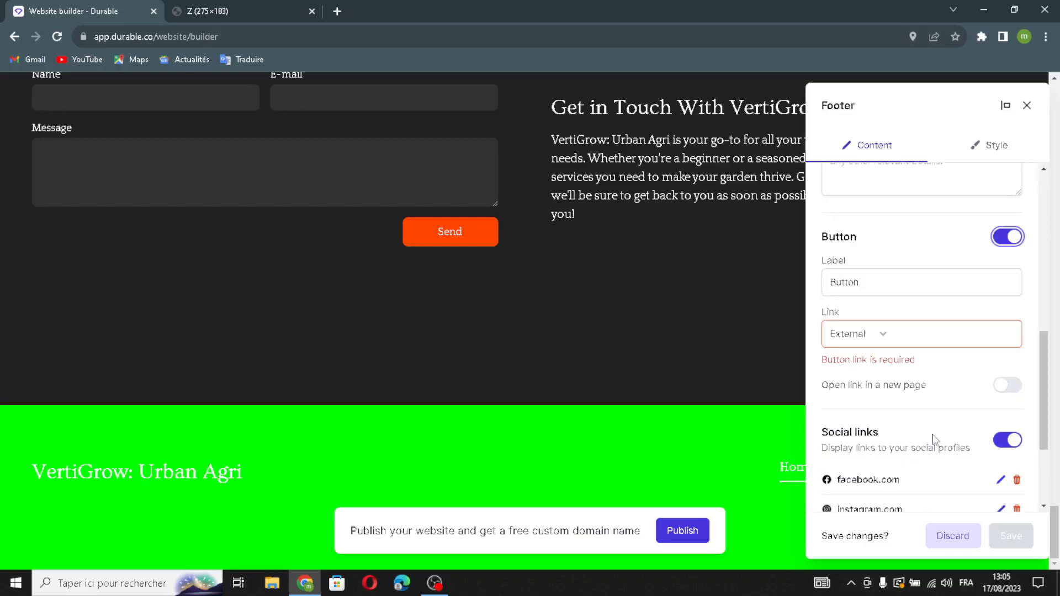
scroll(900, 436, down, 2)
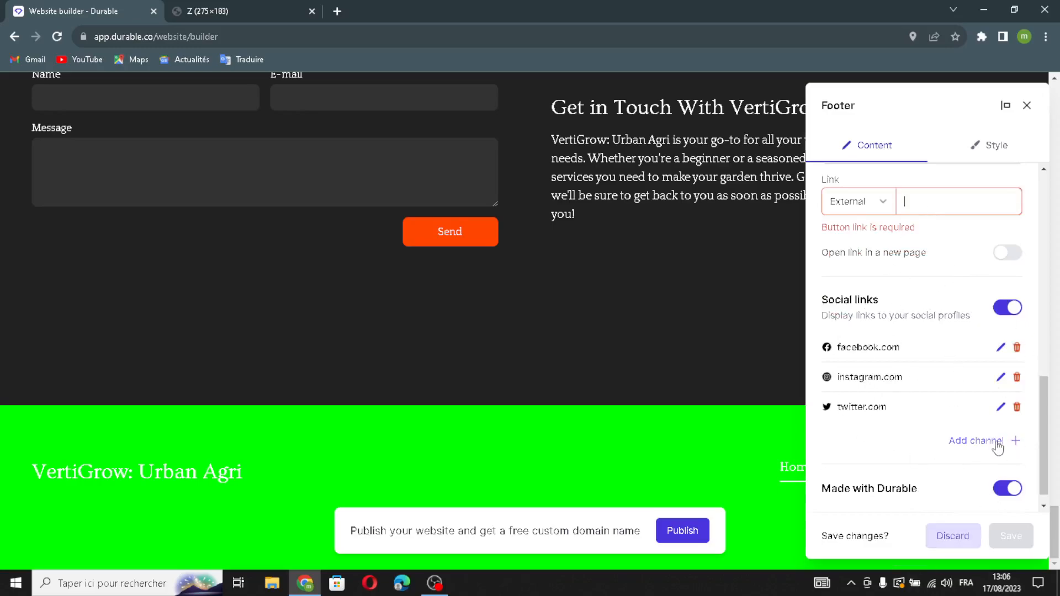
click(972, 443)
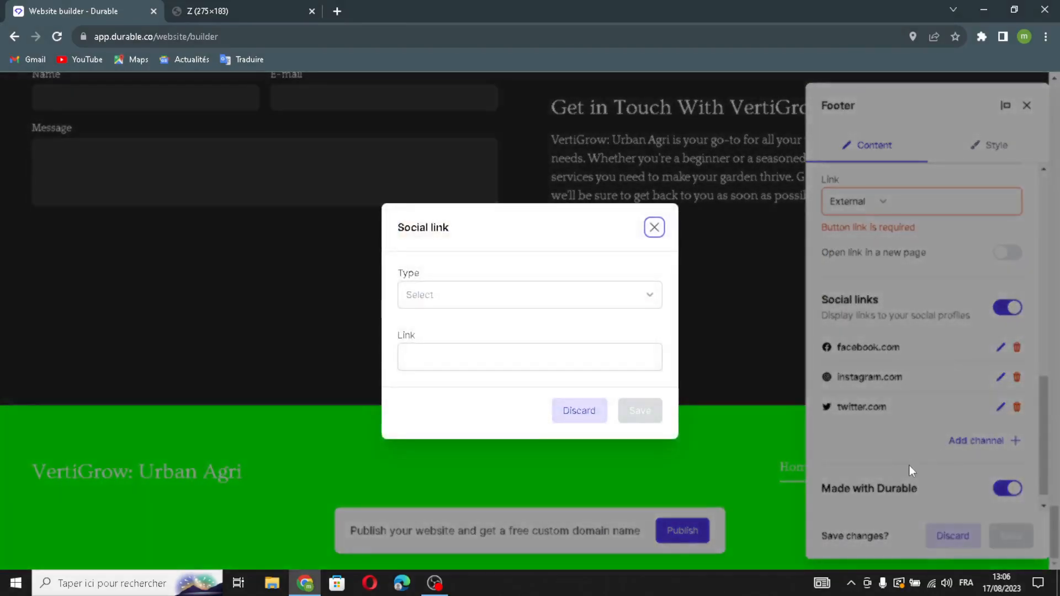
click(654, 228)
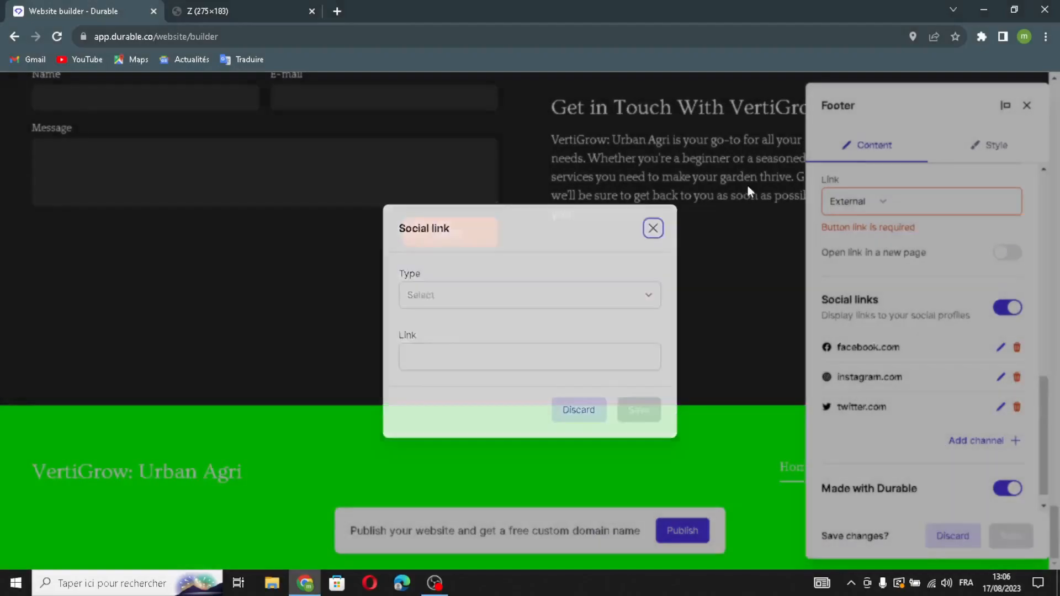
Close the footer settings, keeping the changes, and regenerate the content of the contact form section
click(1026, 105)
click(634, 356)
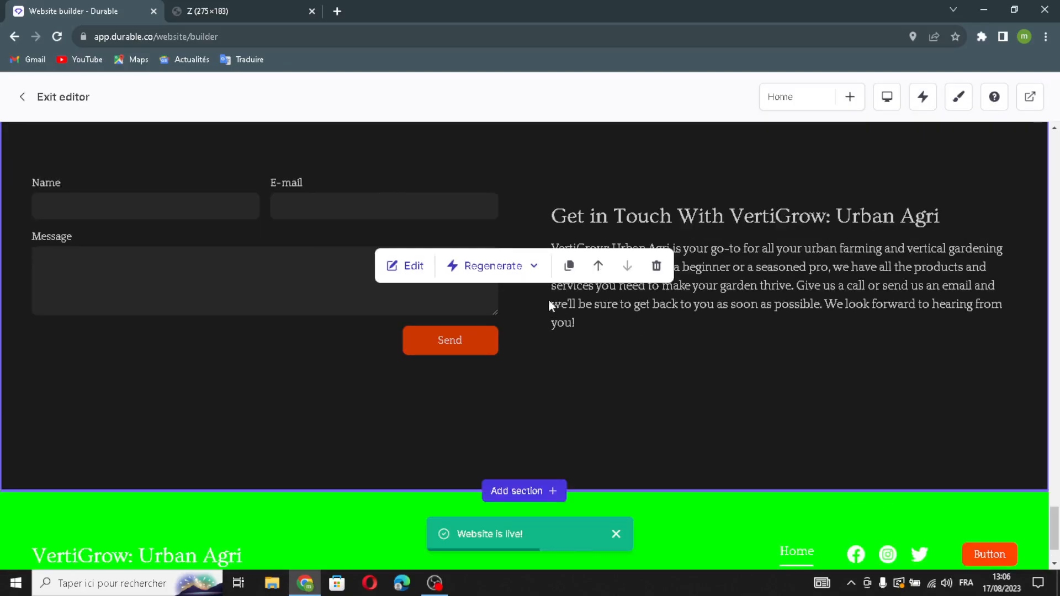
click(493, 266)
click(499, 307)
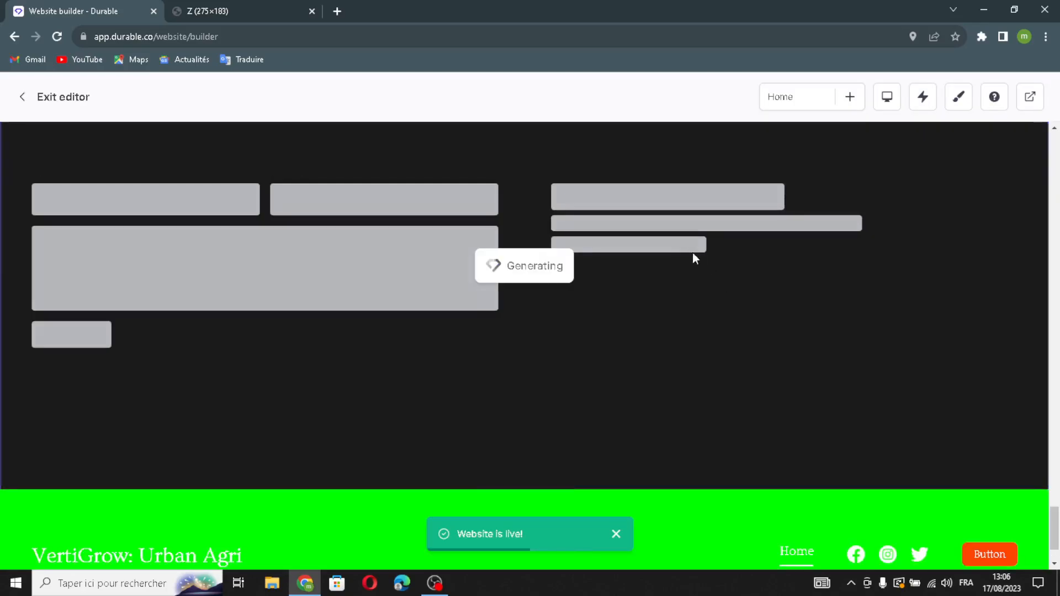
Go back to the "Pictures" gallery section and regenerate it with AI
scroll(678, 241, up, 8)
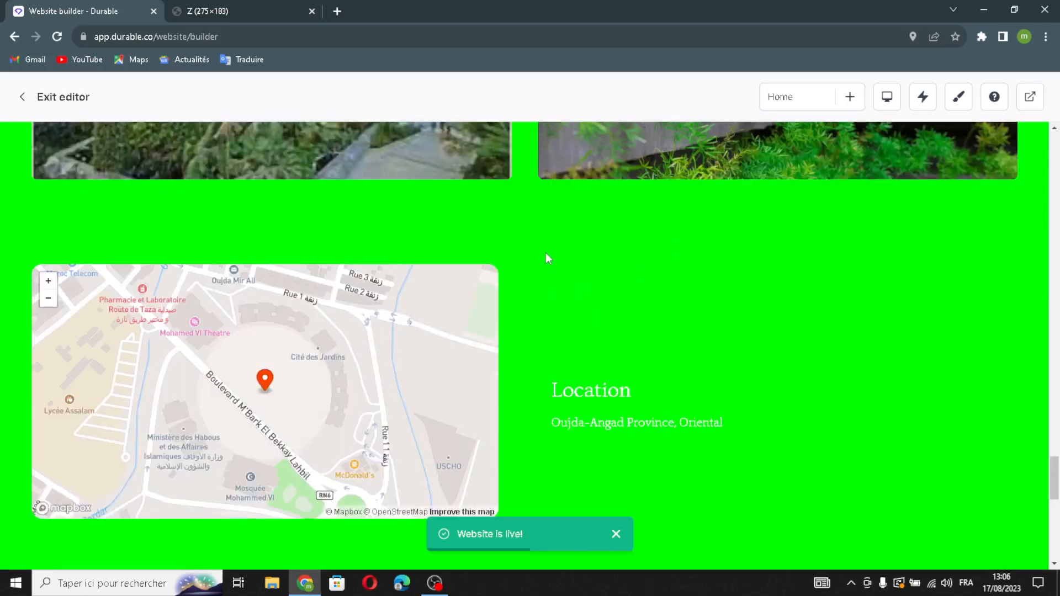
scroll(546, 256, up, 2)
scroll(504, 190, up, 4)
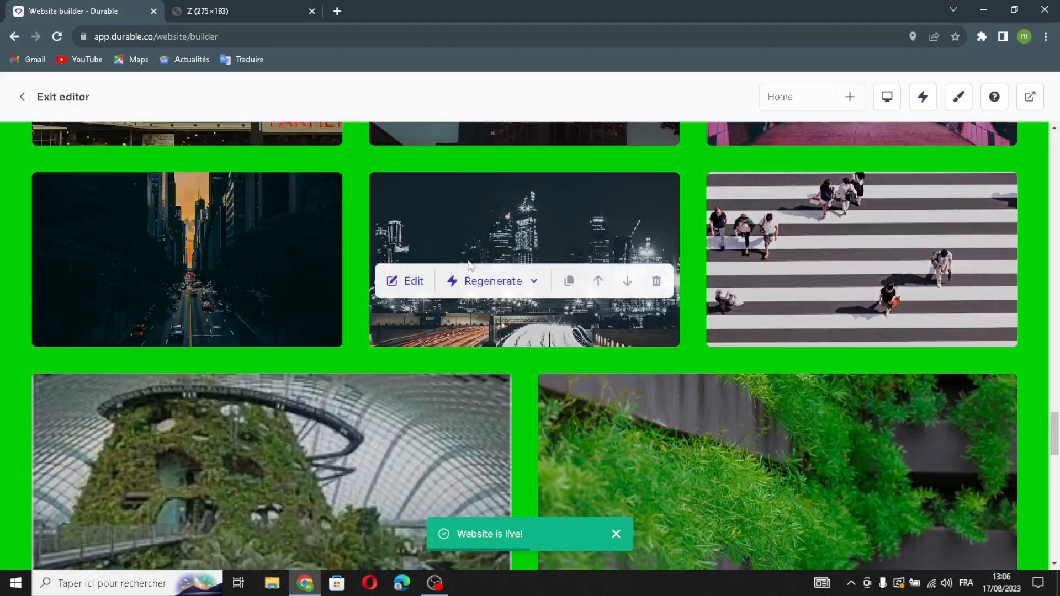
scroll(524, 309, up, 4)
scroll(541, 348, down, 2)
scroll(541, 350, down, 3)
click(493, 214)
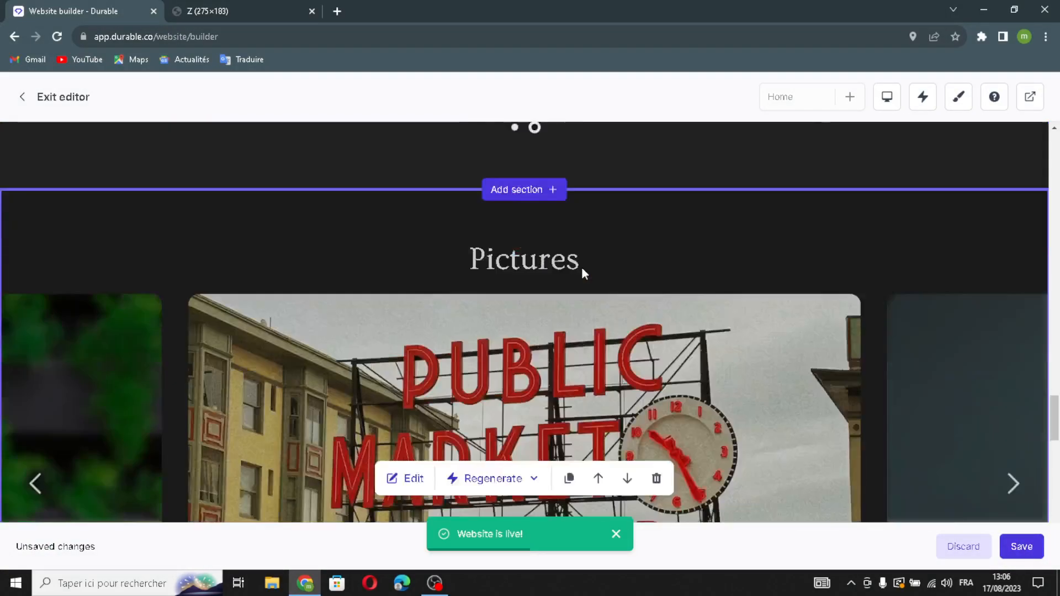
Regenerate the entire customer testimonials section above the "Pictures" gallery
scroll(582, 266, up, 8)
scroll(552, 287, down, 3)
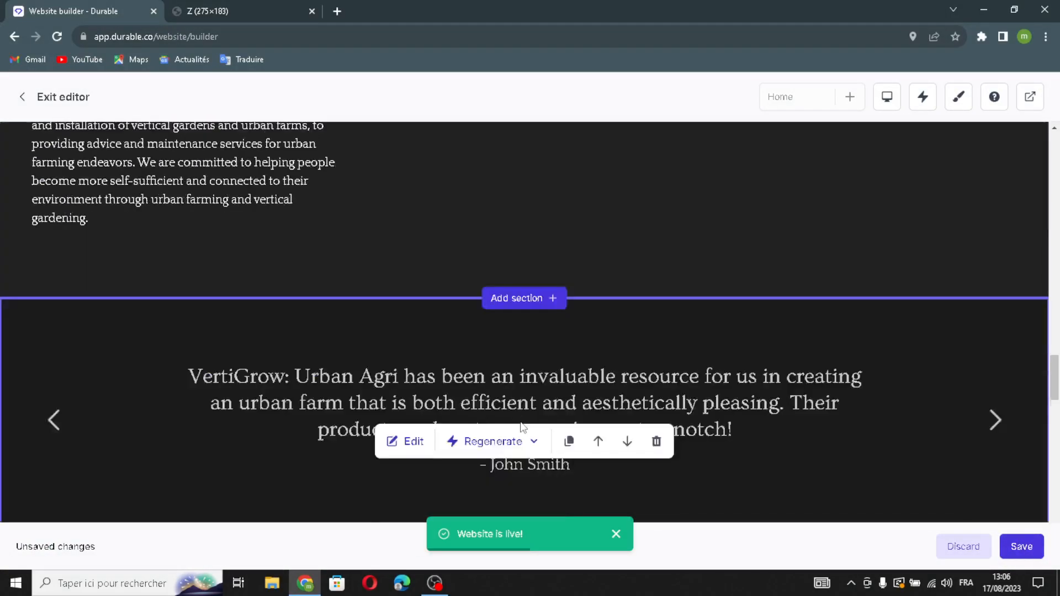
click(518, 309)
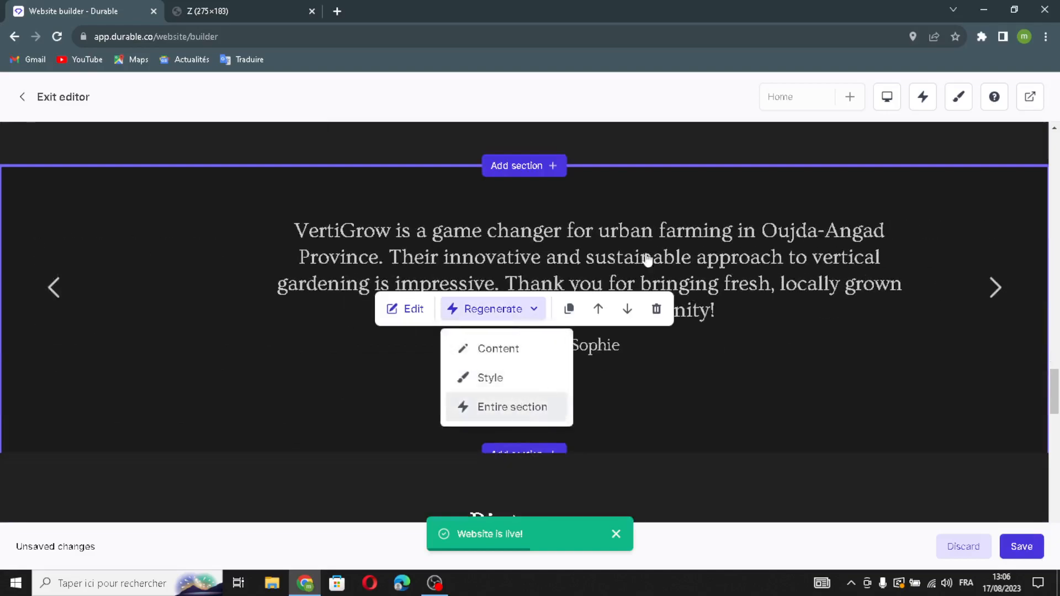
click(513, 407)
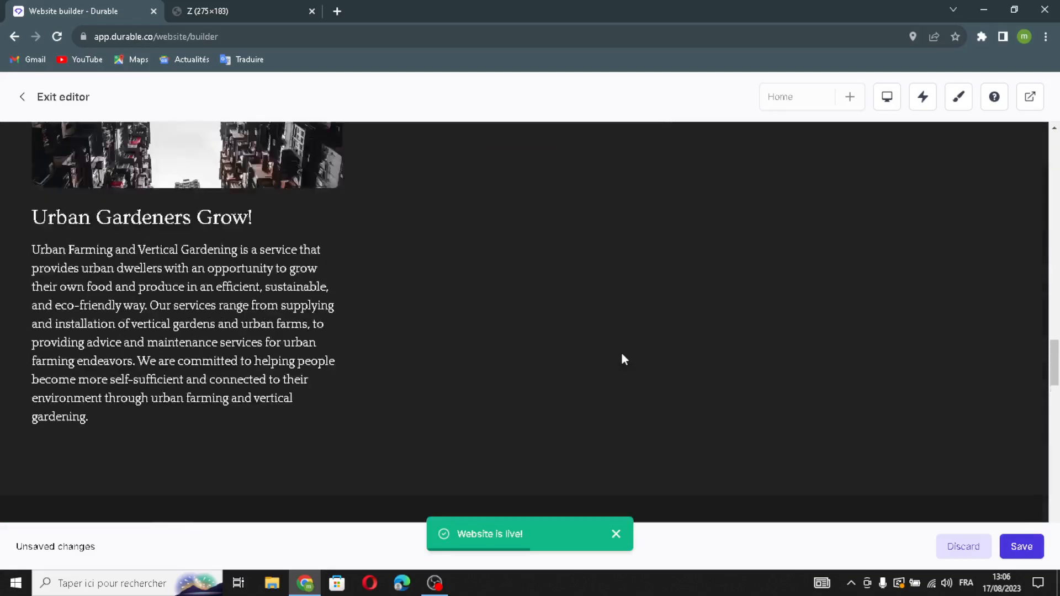
Look over the regenerated "Pictures" gallery and its move options, and save the website changes
scroll(622, 358, down, 5)
scroll(546, 403, down, 5)
scroll(582, 381, up, 5)
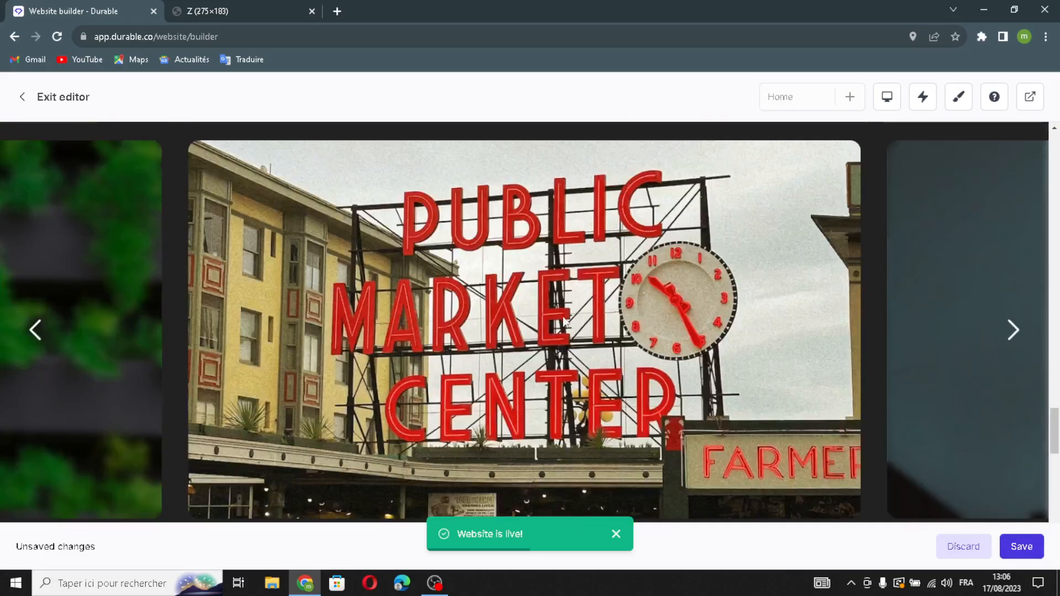
mouse_move(595, 378)
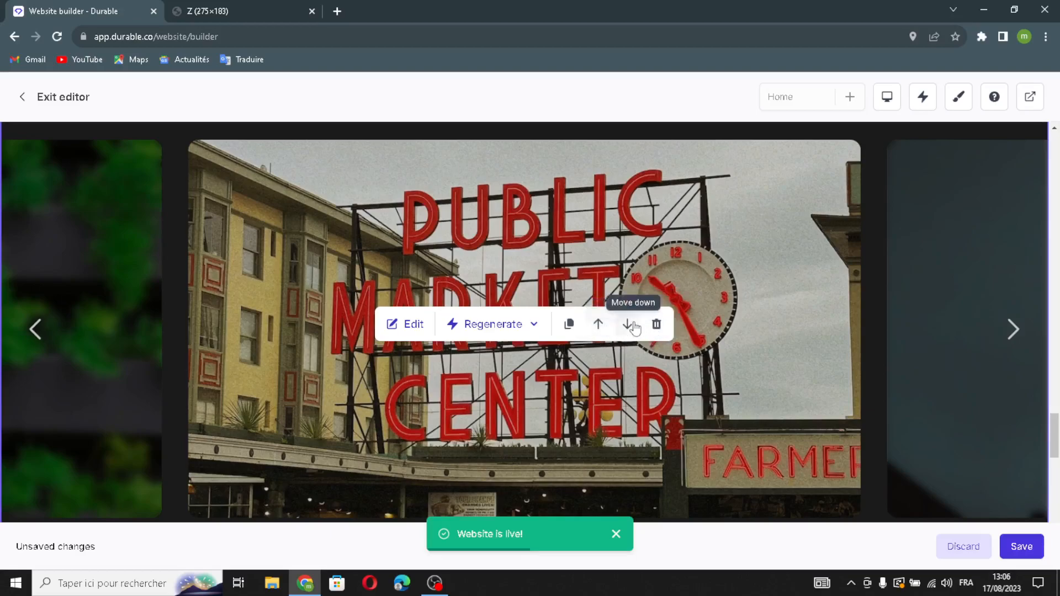
scroll(613, 387, down, 5)
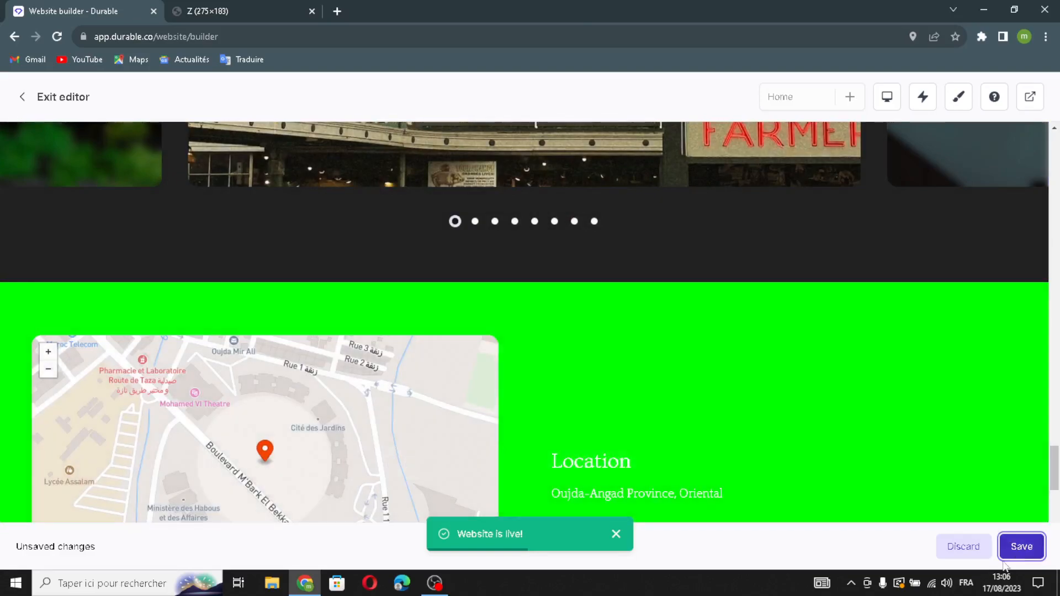
click(1021, 547)
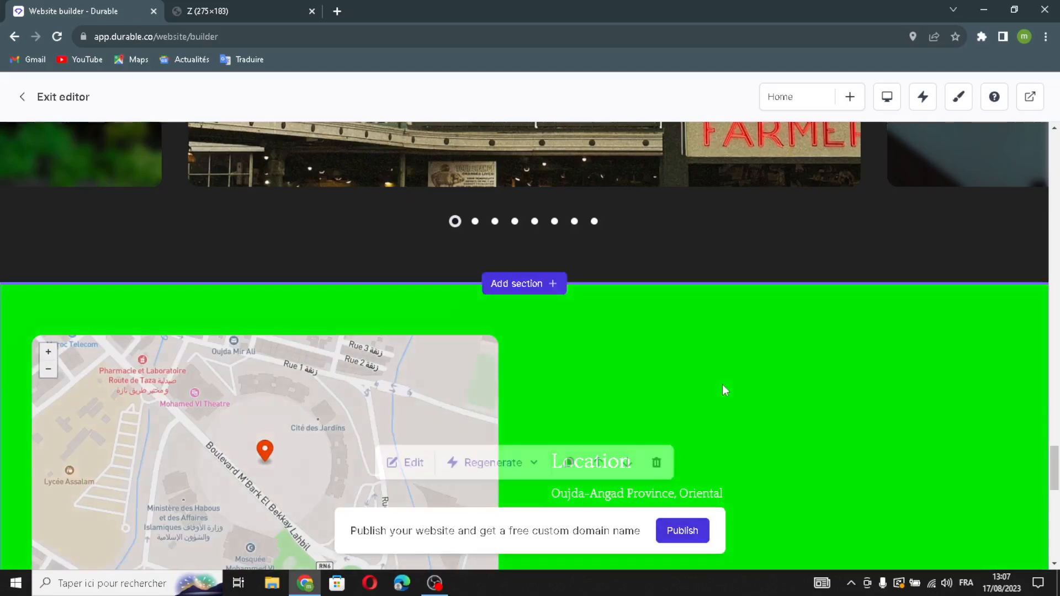
scroll(722, 390, up, 12)
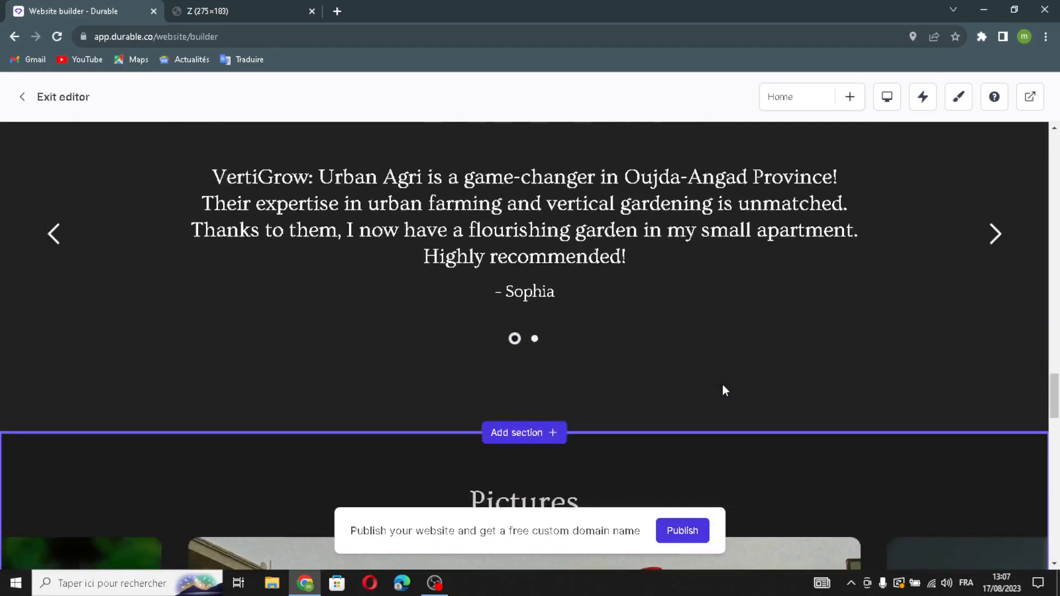